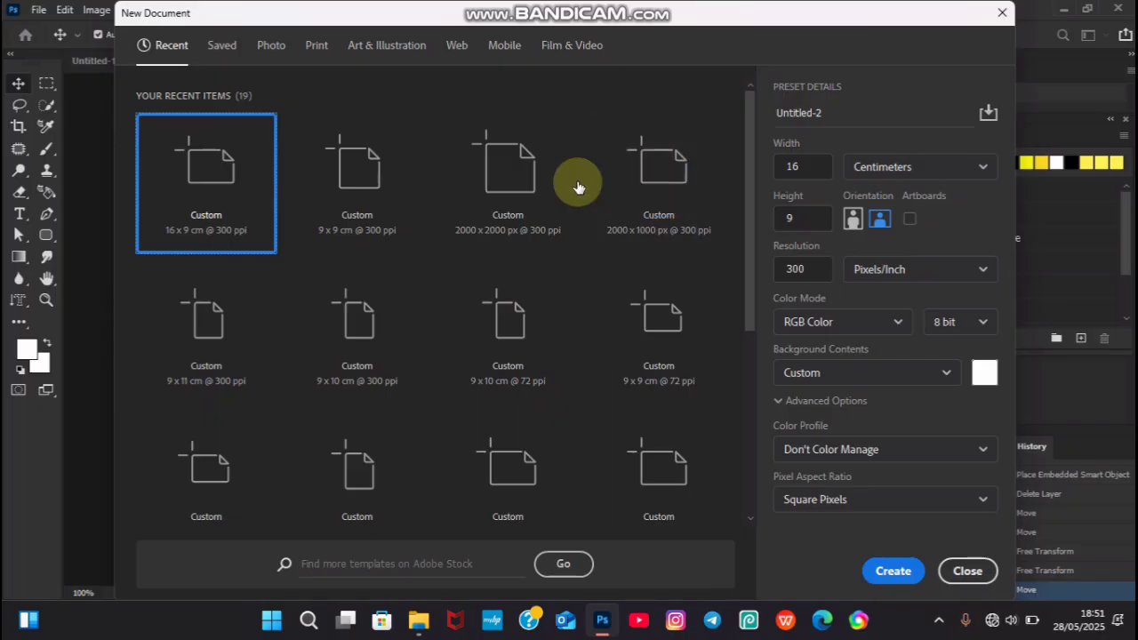
Create a 2000 x 2000 px document at 300 ppi and copy the skyline photo from image_search_1747149316450.png into it
{"action": "left_click", "coordinate": [542, 180]}
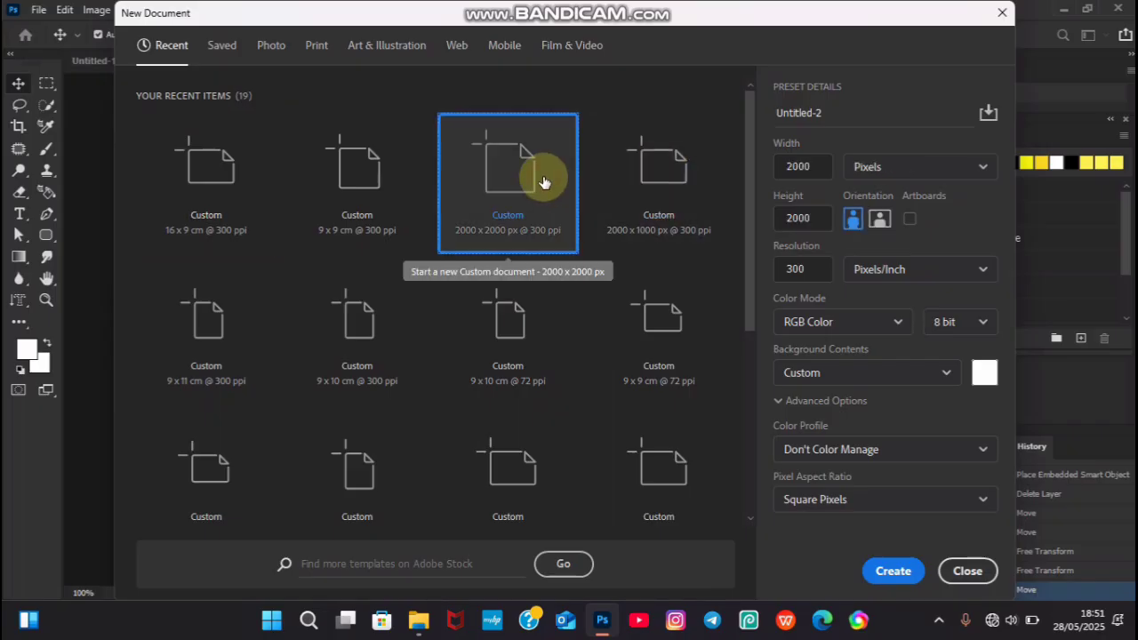
{"action": "left_click", "coordinate": [895, 570]}
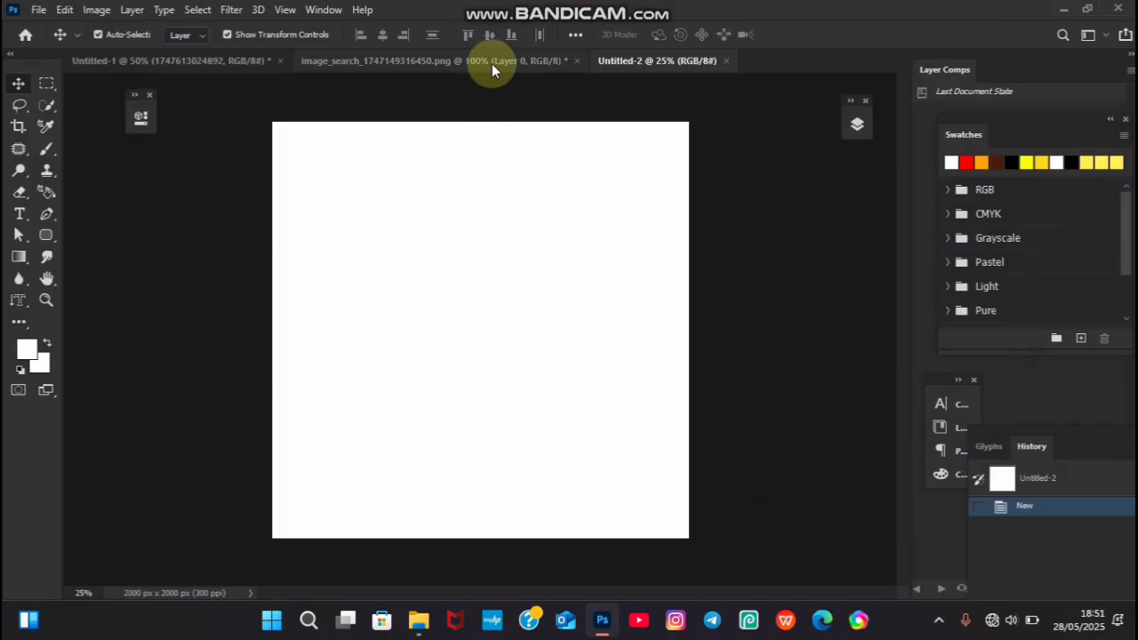
{"action": "left_click", "coordinate": [464, 55]}
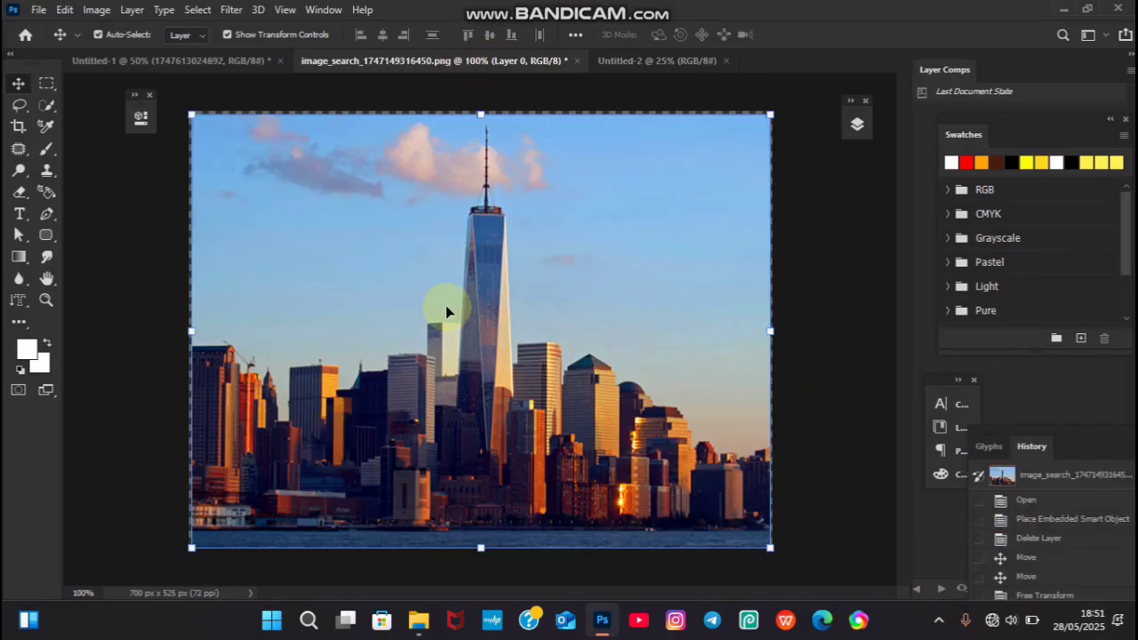
{"action": "left_click_drag", "start_coordinate": [448, 317], "coordinate": [570, 227]}
{"action": "left_click_drag", "start_coordinate": [517, 334], "coordinate": [517, 334]}
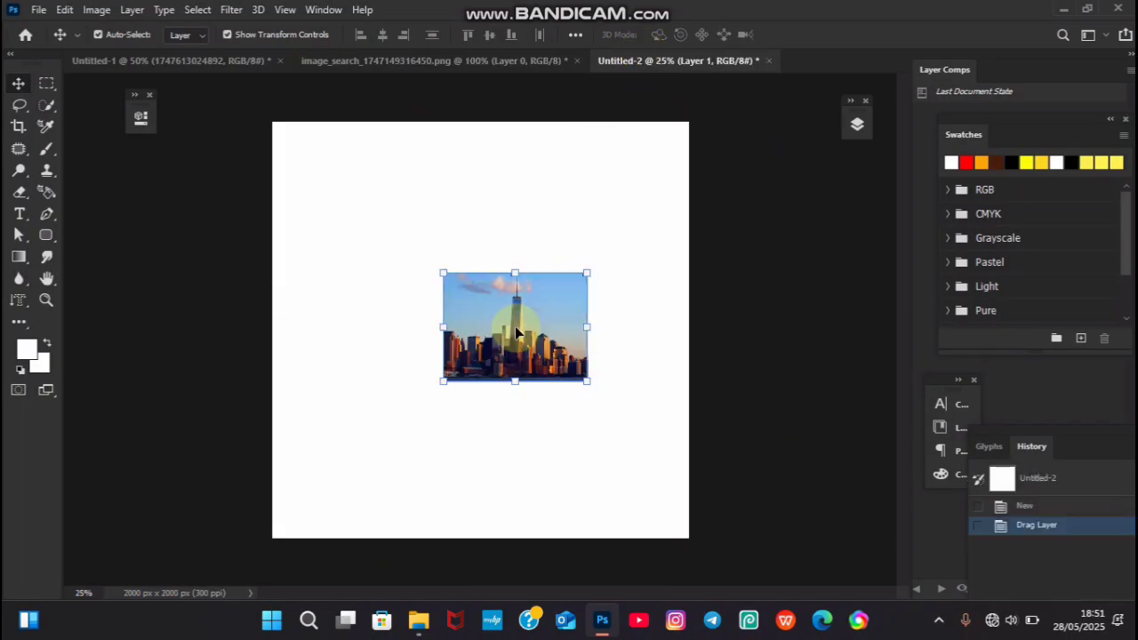
Scale the copied skyline photo to about 398% and position it to cover most of the white canvas
{"action": "left_click_drag", "start_coordinate": [586, 380], "coordinate": [418, 267]}
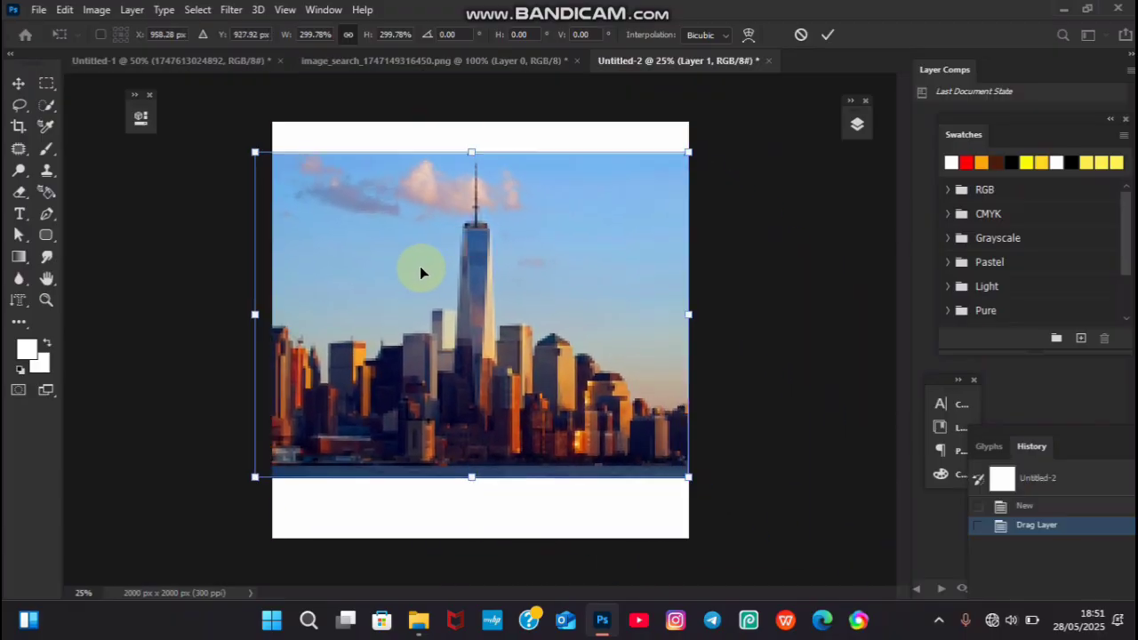
{"action": "left_click_drag", "start_coordinate": [690, 476], "coordinate": [832, 583]}
{"action": "left_click_drag", "start_coordinate": [628, 389], "coordinate": [561, 363]}
{"action": "key", "text": "Return"}
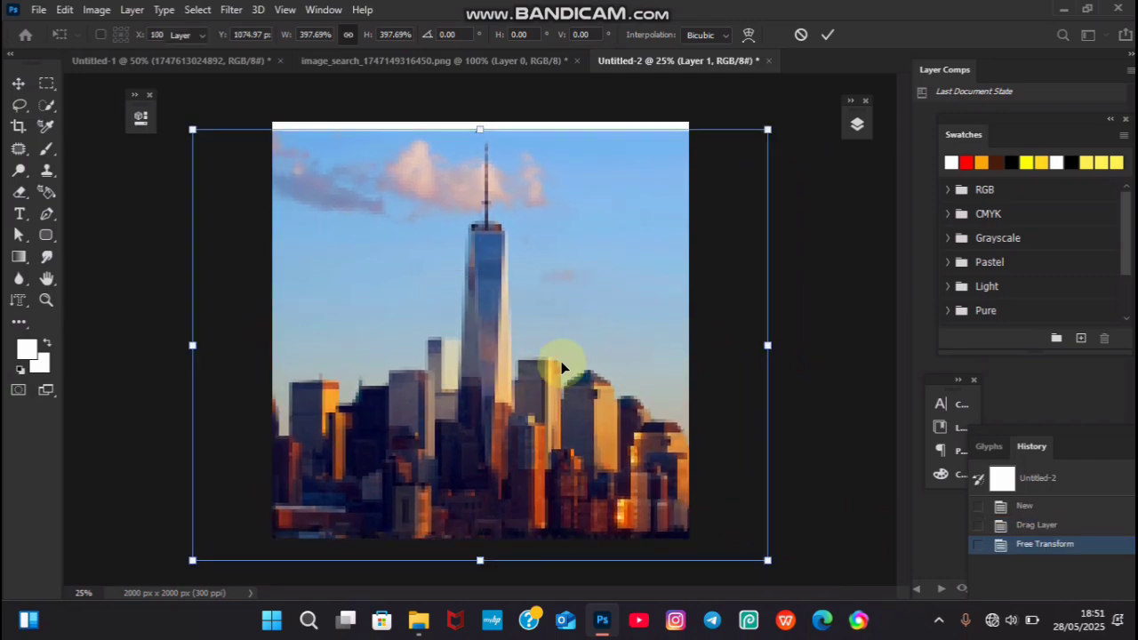
In image_search_1747149316450.png, enlarge the skyline photo slightly to about 101.66%
{"action": "left_click", "coordinate": [446, 60]}
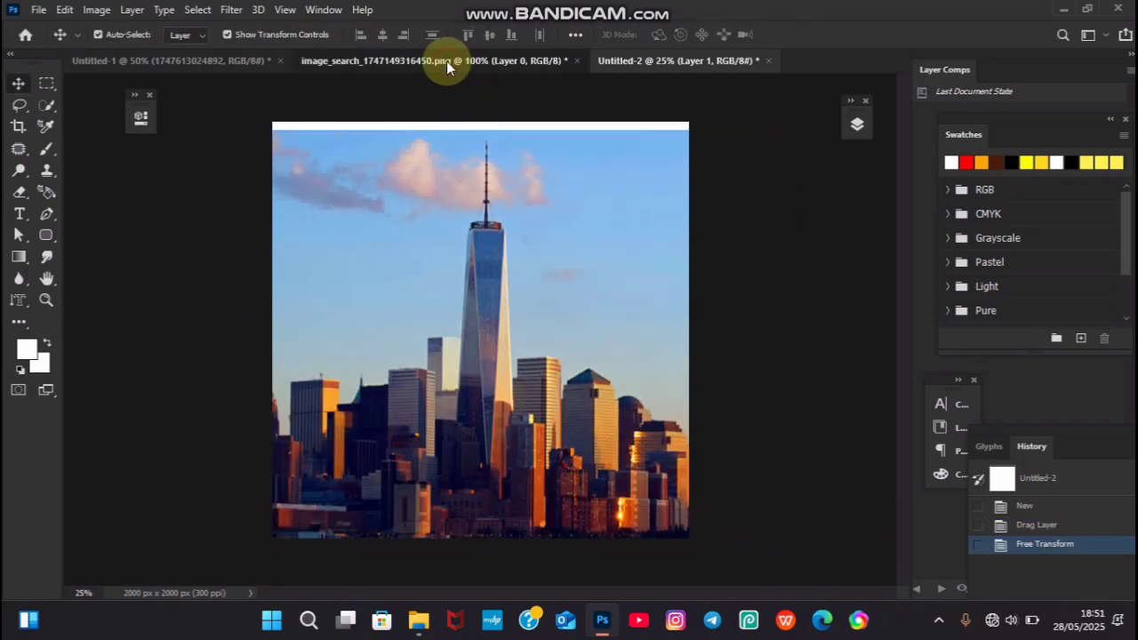
{"action": "left_click_drag", "start_coordinate": [771, 111], "coordinate": [779, 106]}
{"action": "left_click_drag", "start_coordinate": [684, 205], "coordinate": [680, 203]}
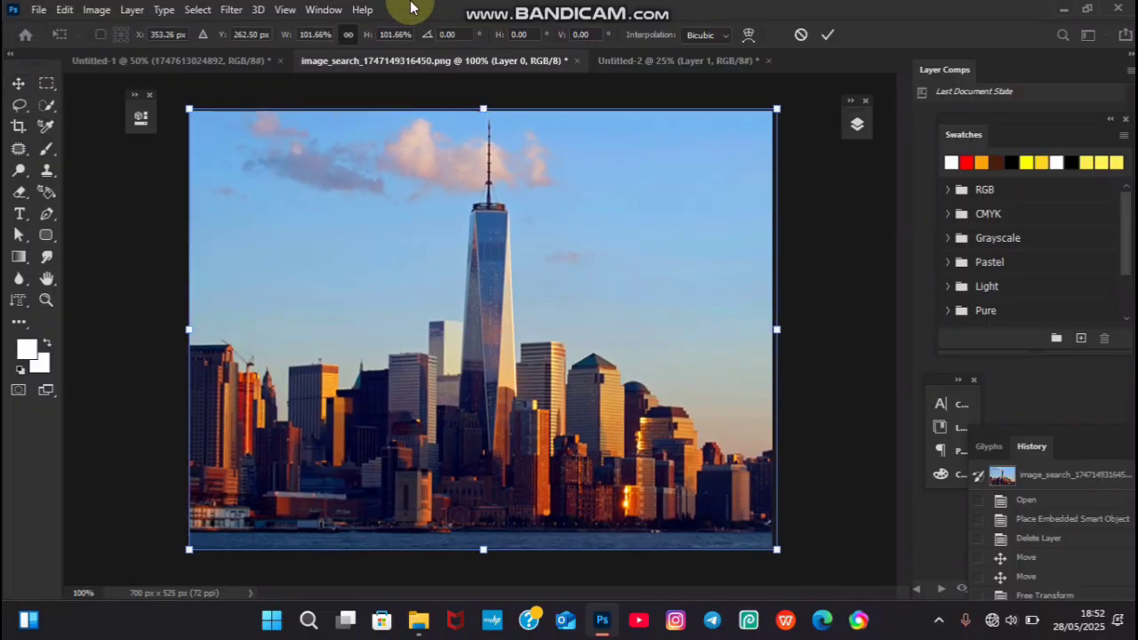
{"action": "left_click", "coordinate": [829, 35]}
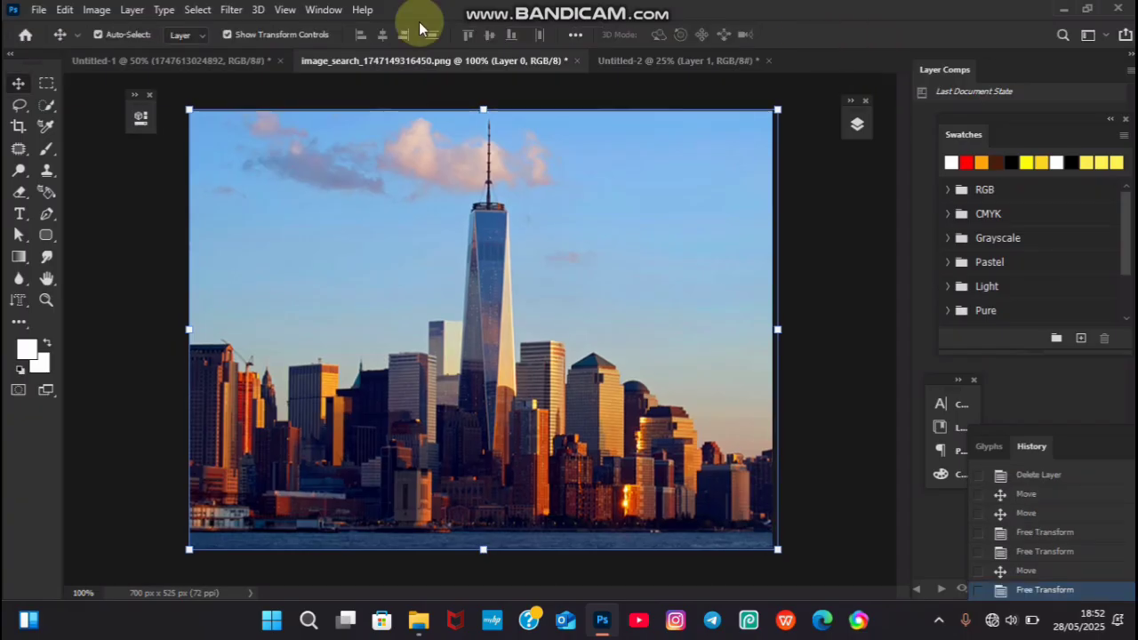
Select the city buildings and the water below them with the Quick Selection tool
{"action": "left_click", "coordinate": [51, 106]}
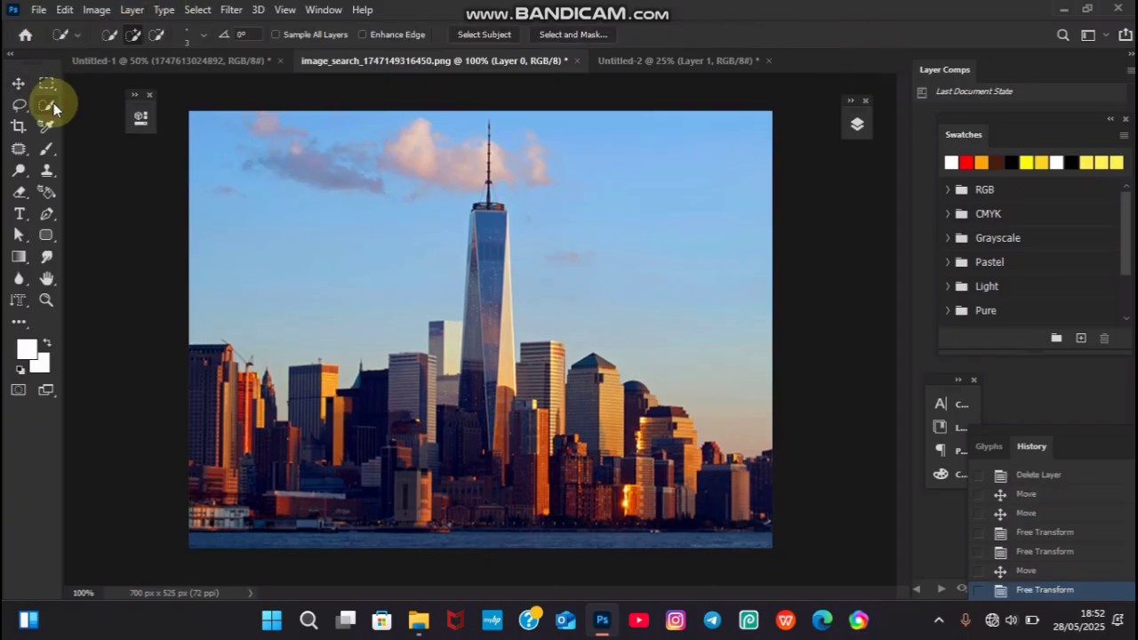
{"action": "left_click", "coordinate": [95, 122]}
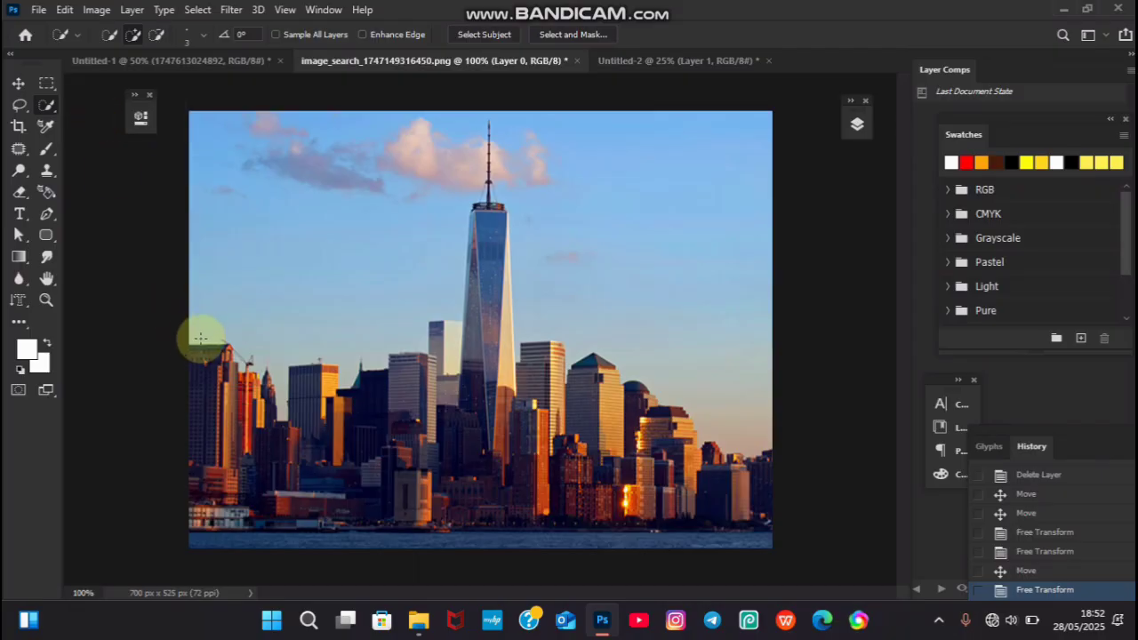
{"action": "mouse_move", "coordinate": [189, 343]}
{"action": "left_mouse_down"}
{"action": "mouse_move", "coordinate": [331, 430]}
{"action": "mouse_move", "coordinate": [232, 391]}
{"action": "mouse_move", "coordinate": [289, 390]}
{"action": "mouse_move", "coordinate": [215, 367]}
{"action": "mouse_move", "coordinate": [222, 414]}
{"action": "mouse_move", "coordinate": [256, 452]}
{"action": "mouse_move", "coordinate": [320, 465]}
{"action": "mouse_move", "coordinate": [347, 499]}
{"action": "mouse_move", "coordinate": [221, 507]}
{"action": "mouse_move", "coordinate": [383, 490]}
{"action": "mouse_move", "coordinate": [547, 556]}
{"action": "mouse_move", "coordinate": [448, 500]}
{"action": "mouse_move", "coordinate": [586, 467]}
{"action": "mouse_move", "coordinate": [512, 439]}
{"action": "mouse_move", "coordinate": [516, 385]}
{"action": "mouse_move", "coordinate": [476, 376]}
{"action": "mouse_move", "coordinate": [443, 400]}
{"action": "mouse_move", "coordinate": [416, 454]}
{"action": "mouse_move", "coordinate": [425, 487]}
{"action": "mouse_move", "coordinate": [477, 385]}
{"action": "mouse_move", "coordinate": [483, 289]}
{"action": "mouse_move", "coordinate": [493, 389]}
{"action": "mouse_move", "coordinate": [527, 416]}
{"action": "mouse_move", "coordinate": [589, 417]}
{"action": "mouse_move", "coordinate": [563, 387]}
{"action": "mouse_move", "coordinate": [709, 438]}
{"action": "mouse_move", "coordinate": [711, 489]}
{"action": "mouse_move", "coordinate": [822, 473]}
{"action": "mouse_move", "coordinate": [771, 502]}
{"action": "mouse_move", "coordinate": [691, 515]}
{"action": "left_mouse_up"}
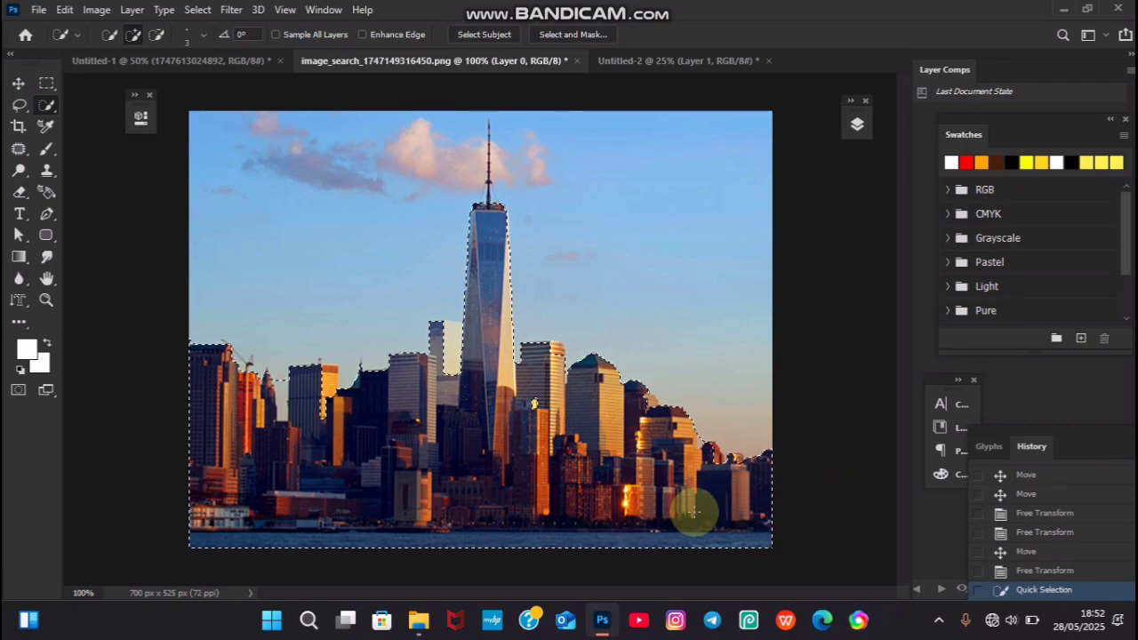
Add the missed parts of the pale building beside the main tower and of the buildings further left to the selection
{"action": "key", "text": "ctrl+plus"}
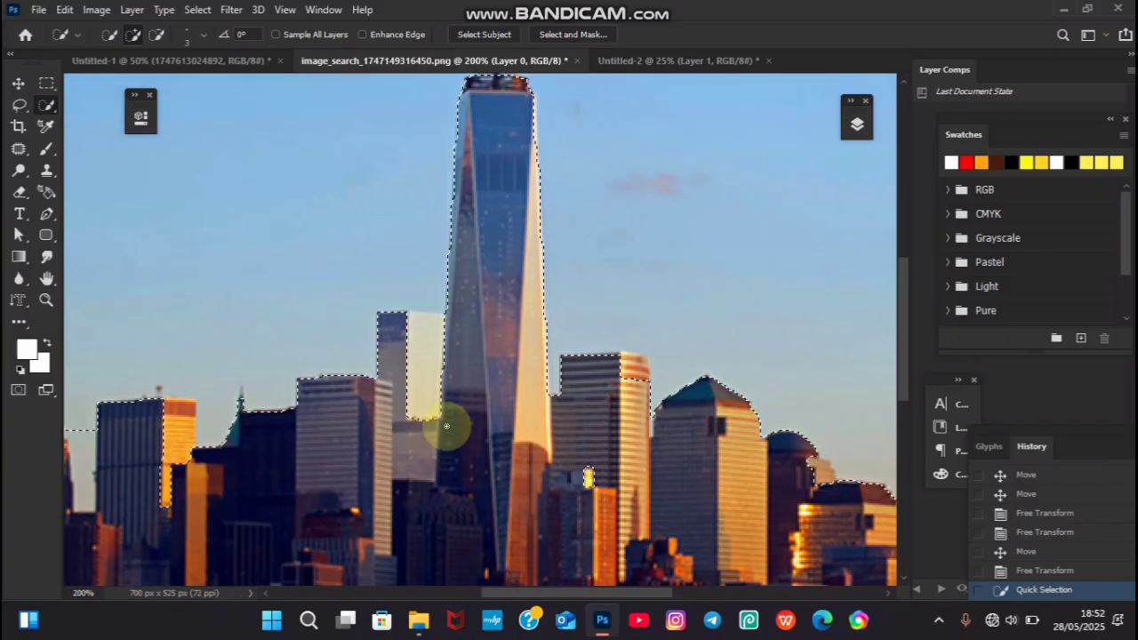
{"action": "mouse_move", "coordinate": [437, 415]}
{"action": "left_mouse_down"}
{"action": "mouse_move", "coordinate": [434, 366]}
{"action": "mouse_move", "coordinate": [400, 370]}
{"action": "left_mouse_up"}
{"action": "left_click_drag", "start_coordinate": [421, 415], "coordinate": [501, 432]}
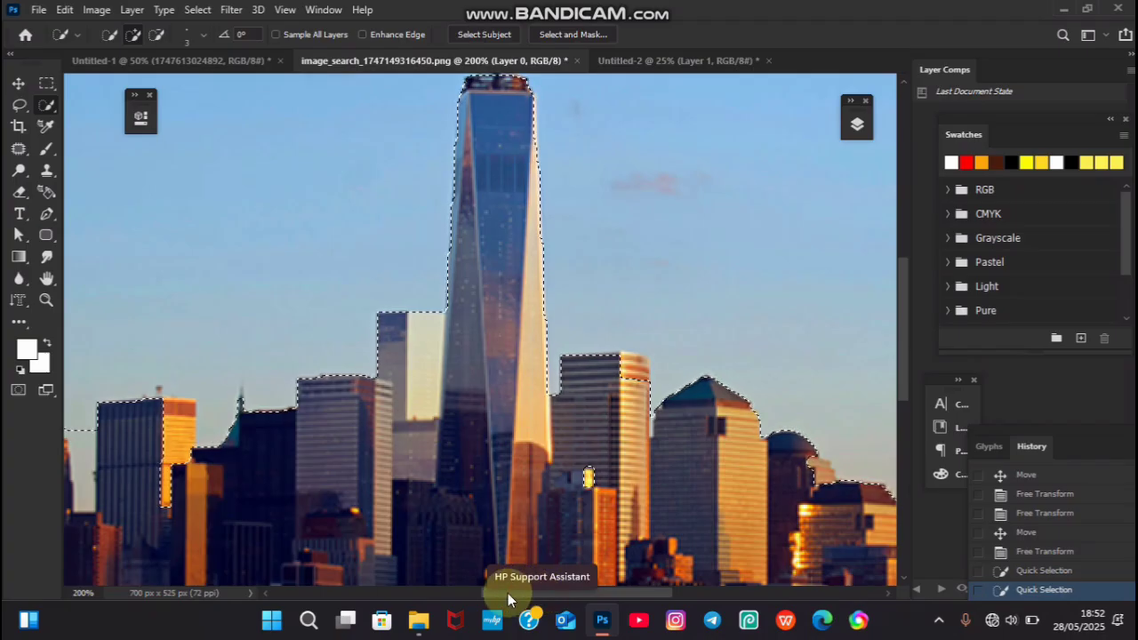
{"action": "left_click_drag", "start_coordinate": [580, 593], "coordinate": [504, 599]}
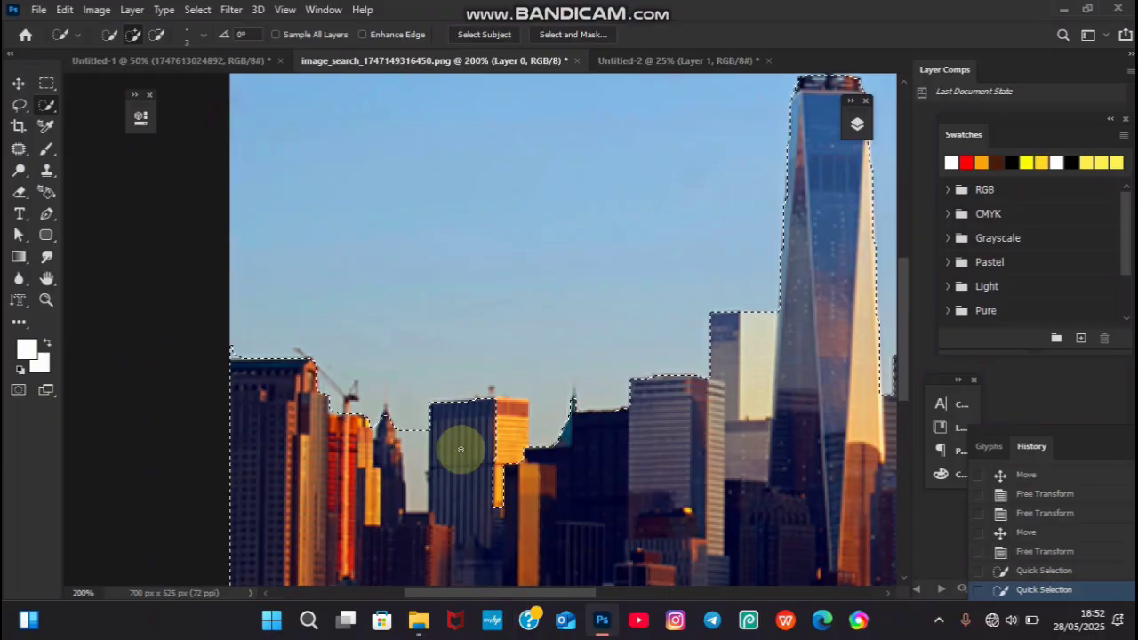
{"action": "mouse_move", "coordinate": [406, 427]}
{"action": "left_mouse_down"}
{"action": "mouse_move", "coordinate": [417, 488]}
{"action": "mouse_move", "coordinate": [421, 431]}
{"action": "mouse_move", "coordinate": [407, 444]}
{"action": "mouse_move", "coordinate": [403, 426]}
{"action": "mouse_move", "coordinate": [415, 501]}
{"action": "mouse_move", "coordinate": [424, 469]}
{"action": "mouse_move", "coordinate": [521, 546]}
{"action": "left_mouse_up"}
Extend the selection over the low buildings on the skyline's right side and along the tower's antenna
{"action": "mouse_move", "coordinate": [550, 591]}
{"action": "left_mouse_down"}
{"action": "mouse_move", "coordinate": [746, 589]}
{"action": "mouse_move", "coordinate": [640, 607]}
{"action": "mouse_move", "coordinate": [673, 602]}
{"action": "mouse_move", "coordinate": [656, 601]}
{"action": "left_mouse_up"}
{"action": "left_click_drag", "start_coordinate": [906, 373], "coordinate": [913, 414]}
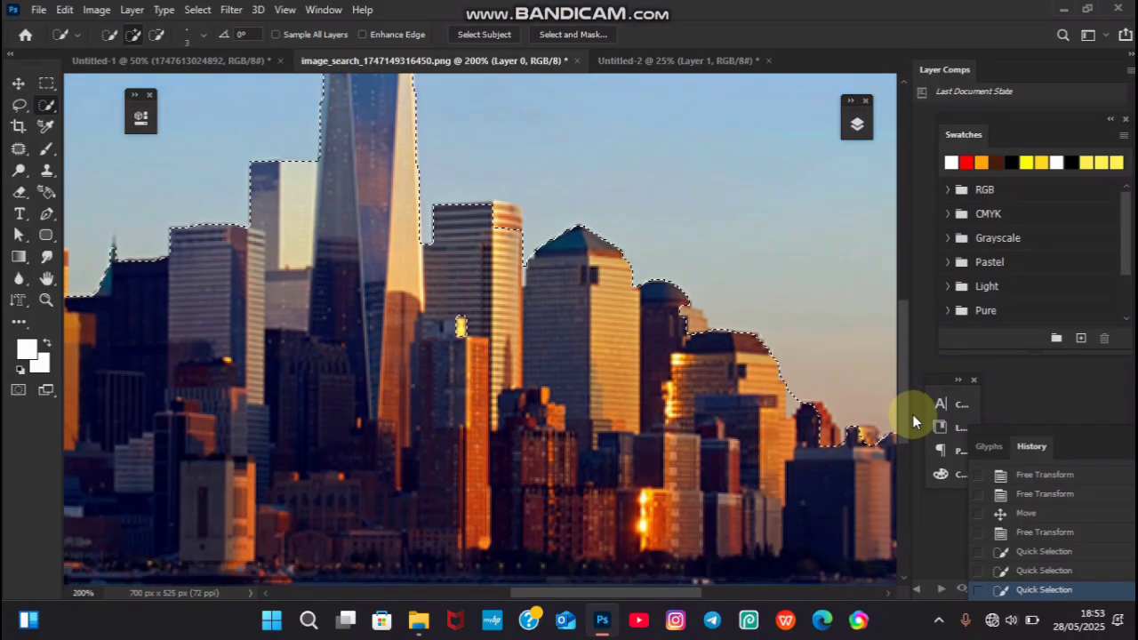
{"action": "left_click_drag", "start_coordinate": [694, 600], "coordinate": [731, 591]}
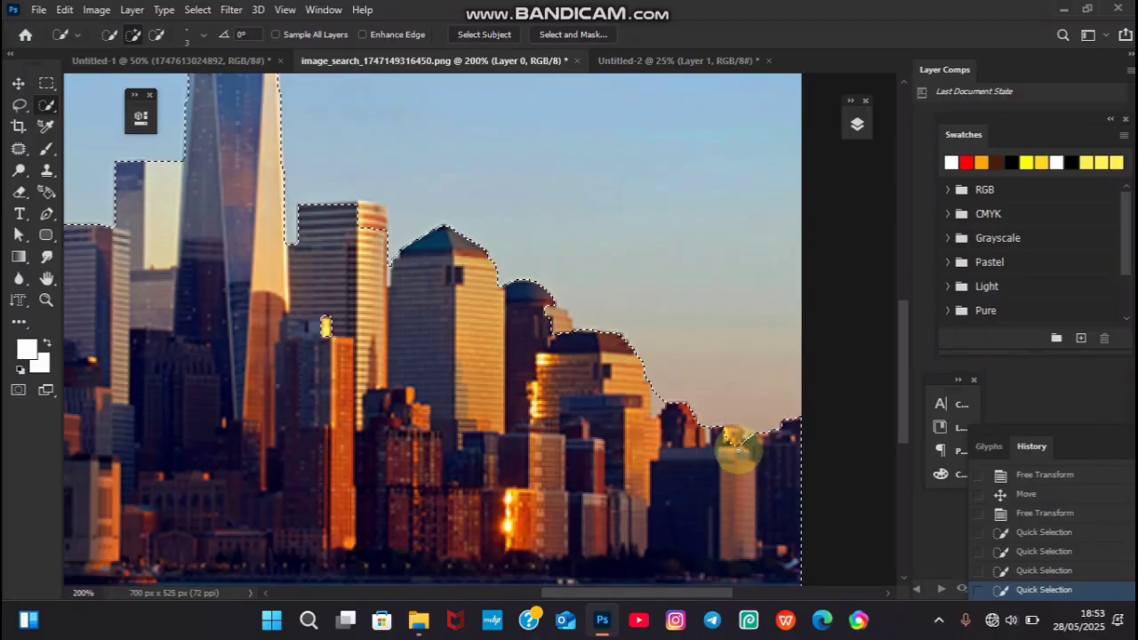
{"action": "left_click_drag", "start_coordinate": [901, 379], "coordinate": [884, 272]}
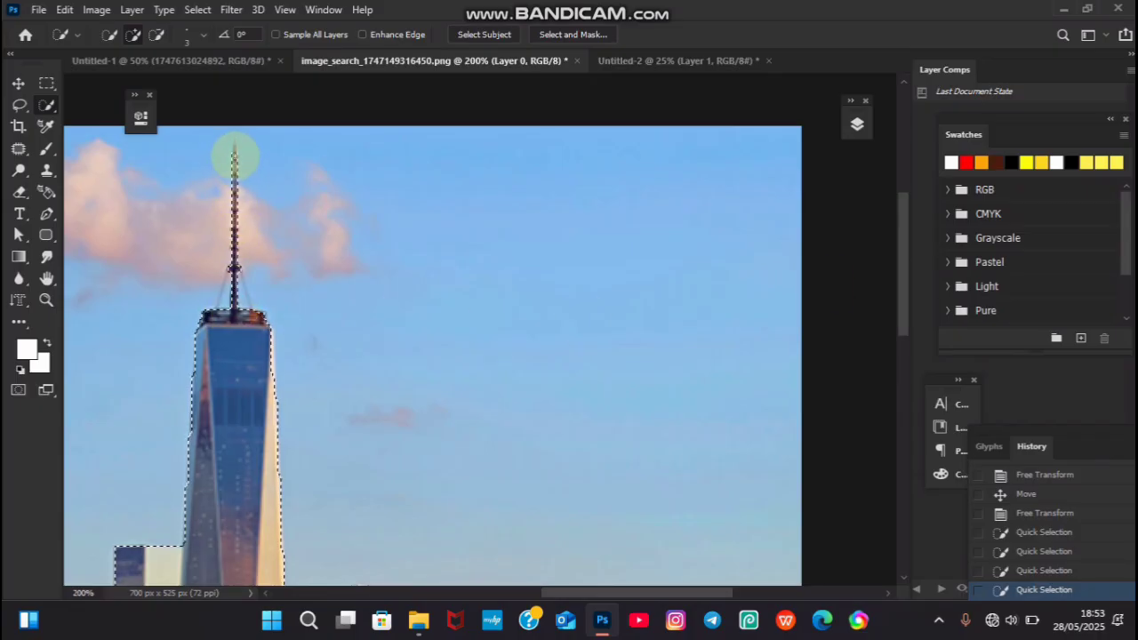
{"action": "mouse_move", "coordinate": [234, 151]}
{"action": "left_mouse_down"}
{"action": "mouse_move", "coordinate": [229, 283]}
{"action": "mouse_move", "coordinate": [249, 325]}
{"action": "left_mouse_up"}
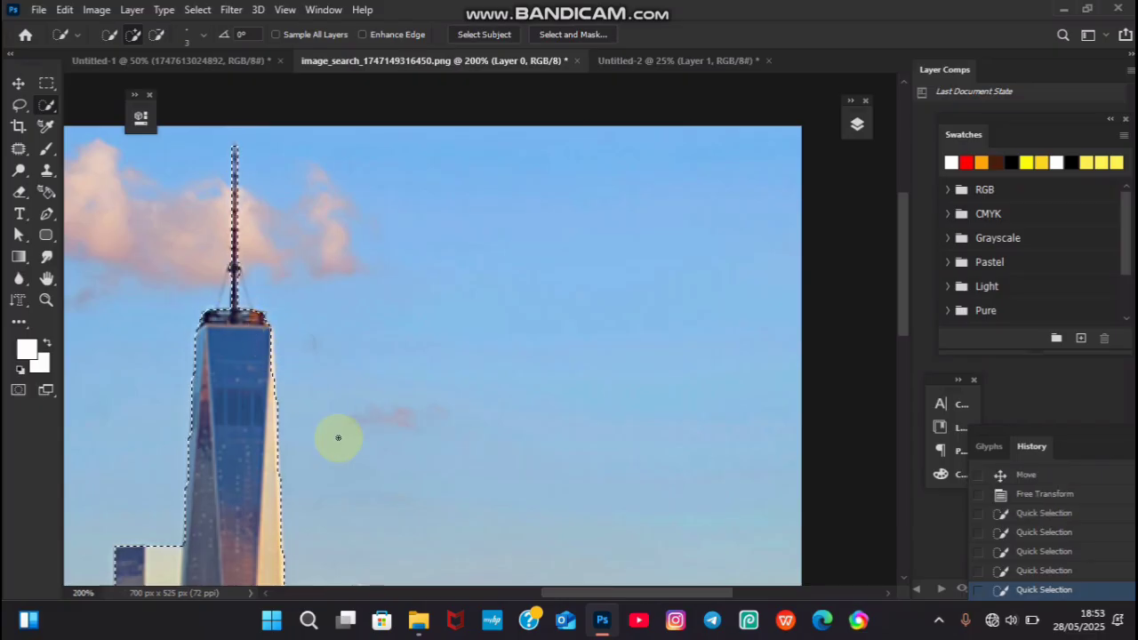
Cut the selected skyline onto its own layer with Layer Via Cut
{"action": "mouse_move", "coordinate": [594, 604]}
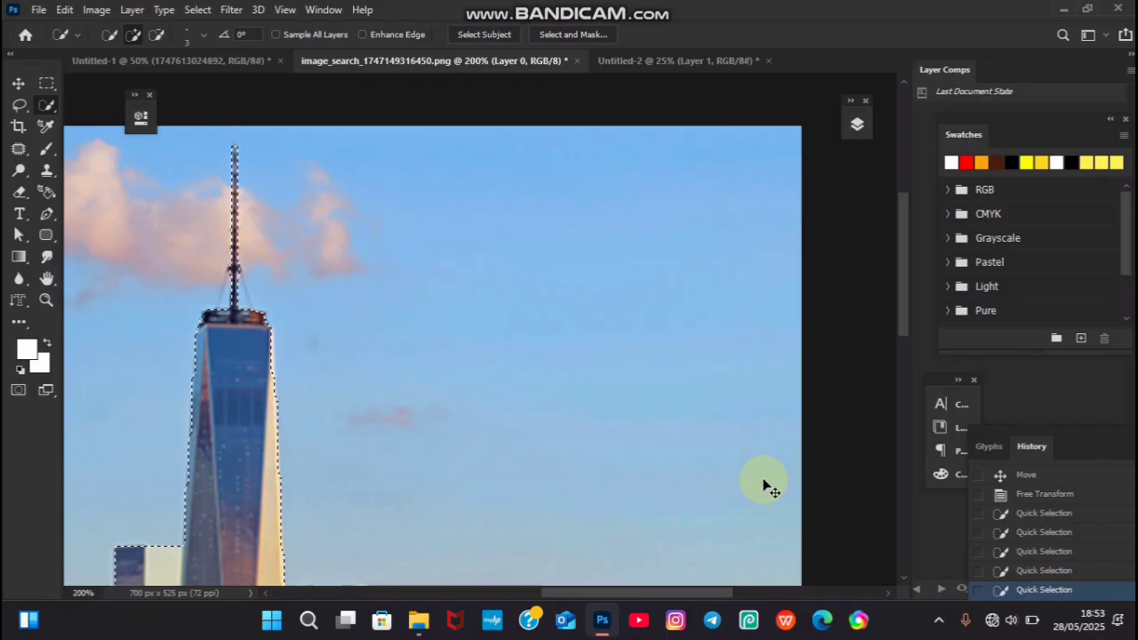
{"action": "key", "text": "ctrl+minus"}
{"action": "key", "text": "ctrl+minus"}
{"action": "key", "text": "ctrl+plus"}
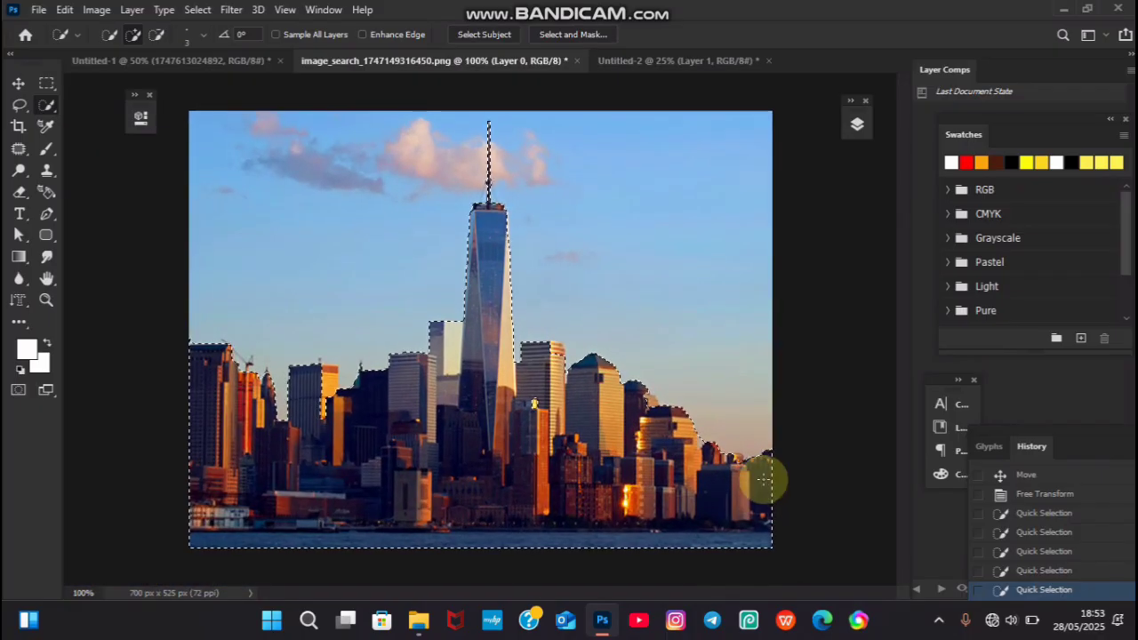
{"action": "right_click", "coordinate": [569, 219]}
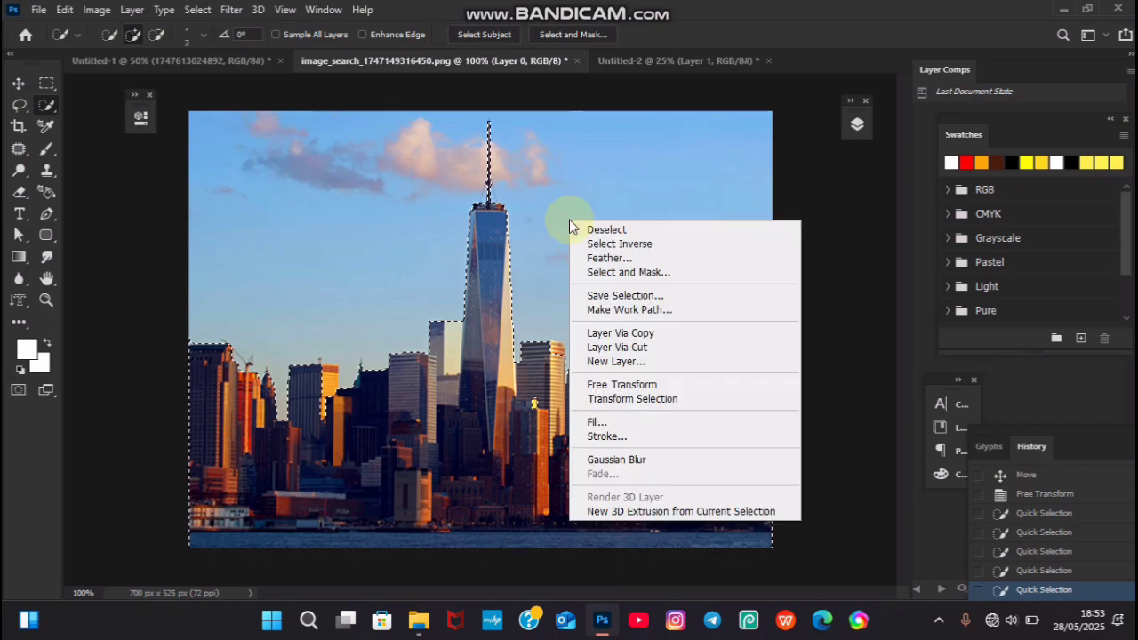
{"action": "left_click", "coordinate": [661, 347]}
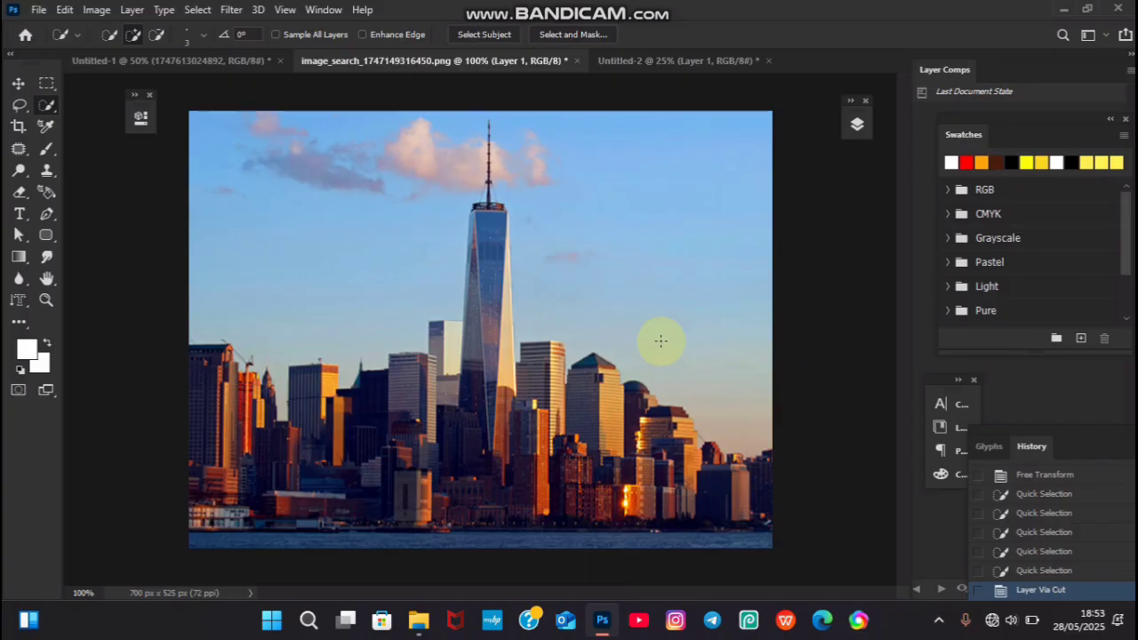
Hide and show Layer 0 and Layer 1 in turn to check the separation of buildings and sky
{"action": "left_click", "coordinate": [854, 105]}
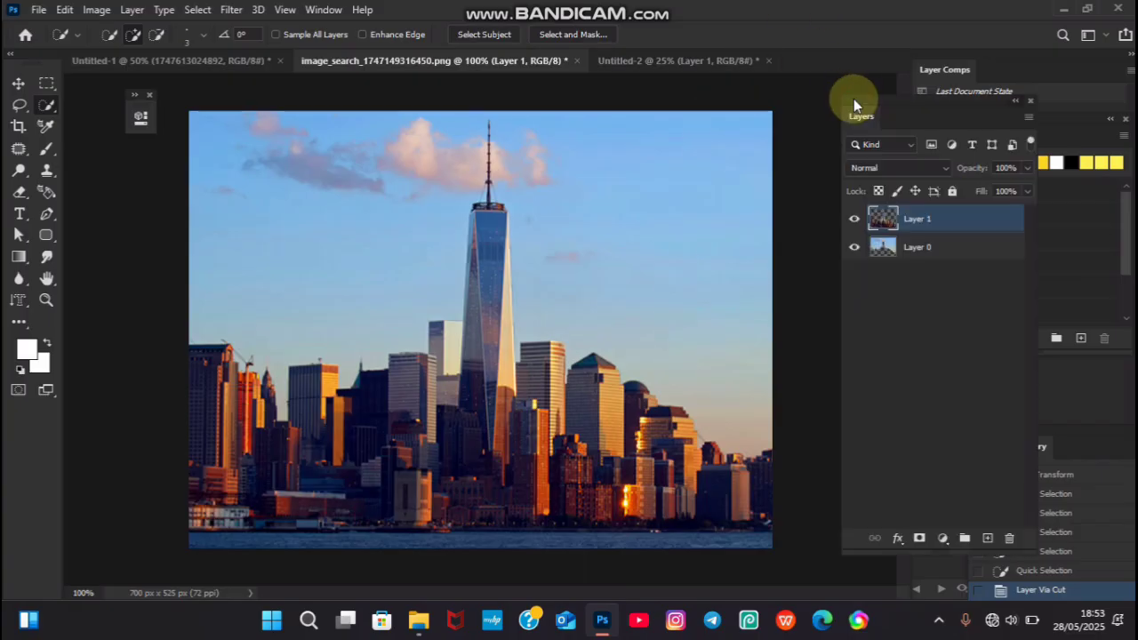
{"action": "left_click", "coordinate": [855, 250]}
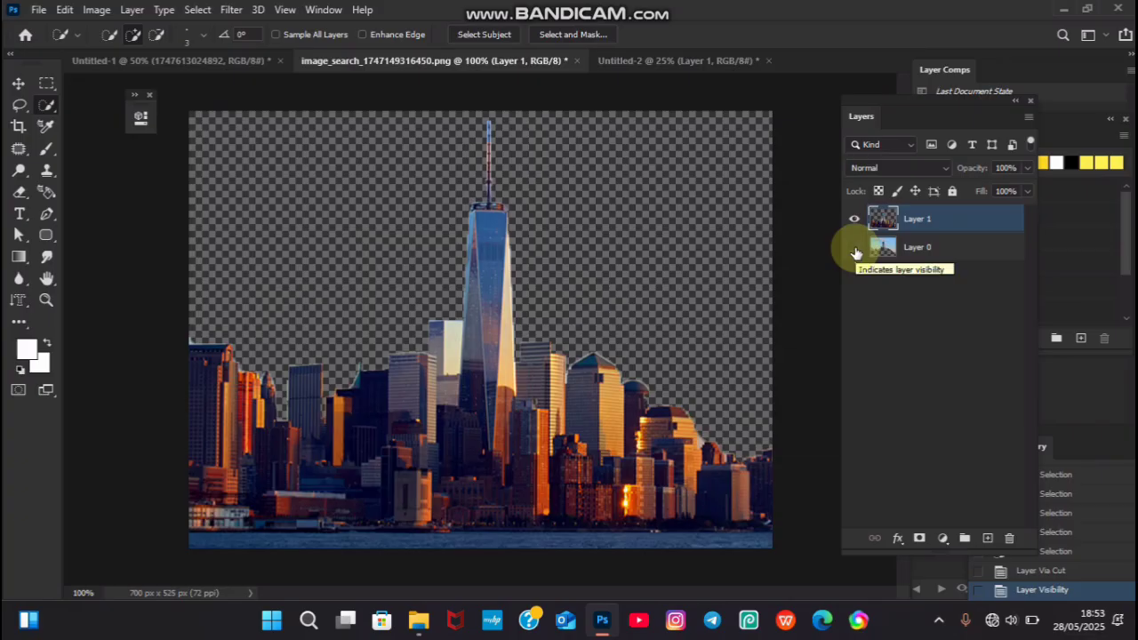
{"action": "left_click", "coordinate": [855, 250]}
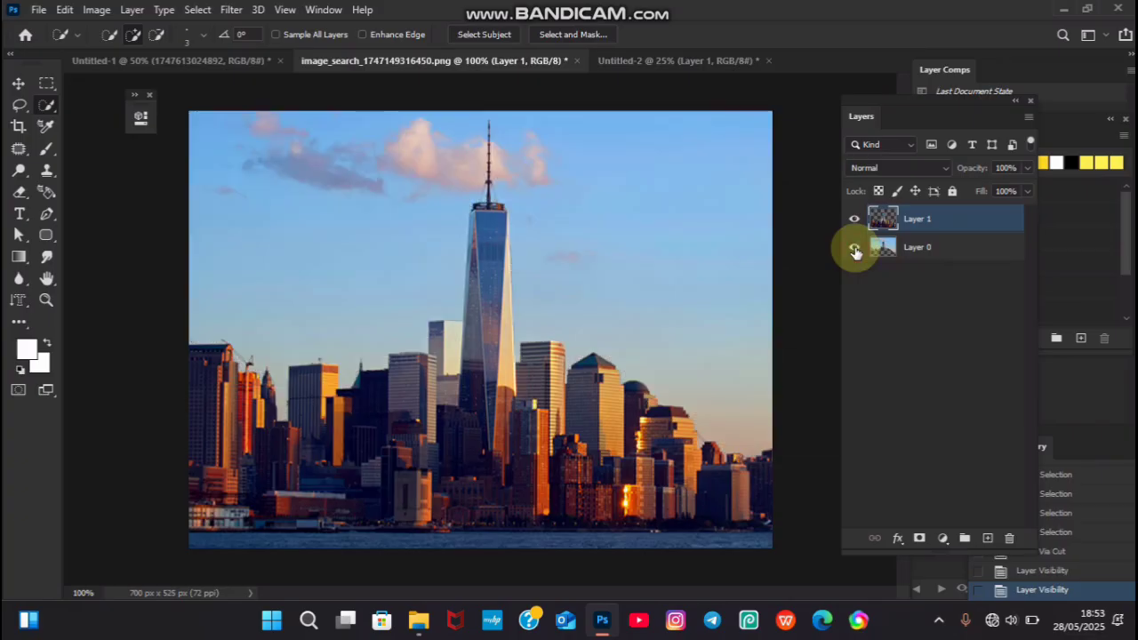
{"action": "left_click", "coordinate": [855, 250]}
{"action": "left_click", "coordinate": [855, 249]}
{"action": "left_click", "coordinate": [856, 222]}
{"action": "left_click", "coordinate": [855, 223]}
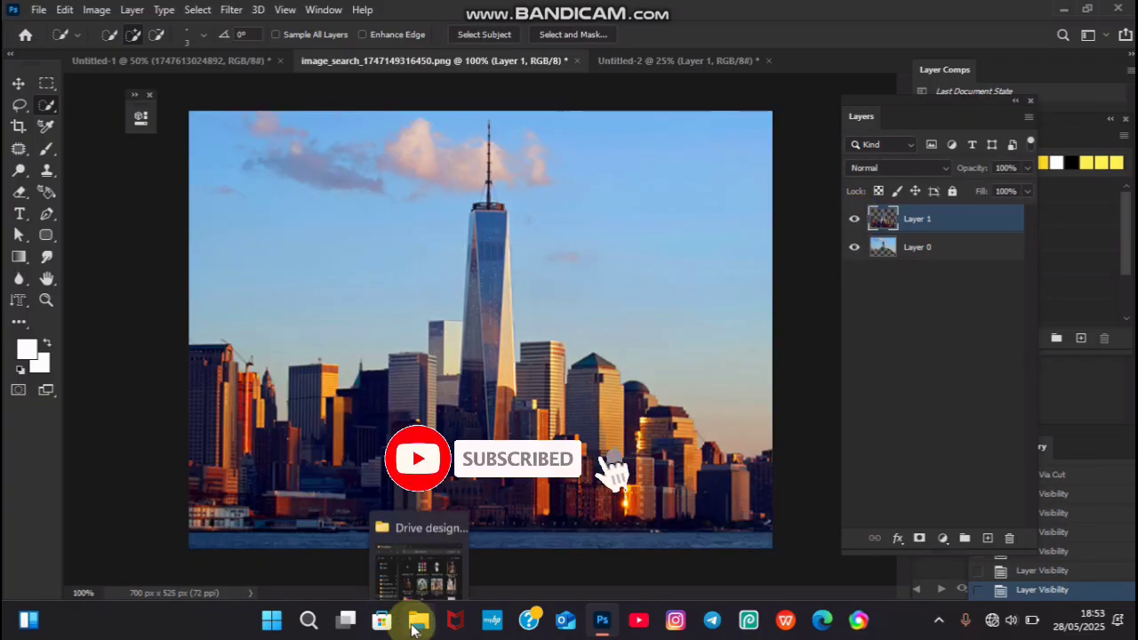
Place the warrior image InShot_20250419_091002306 from the Drive design 2 folder into the skyline document
{"action": "left_click", "coordinate": [418, 620]}
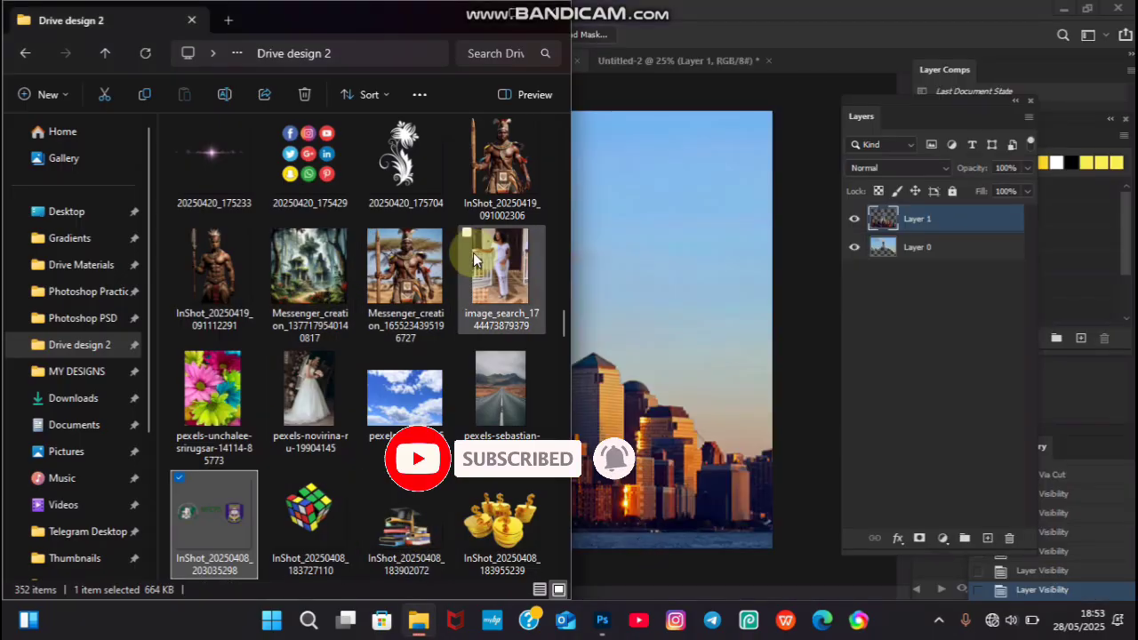
{"action": "left_click_drag", "start_coordinate": [492, 158], "coordinate": [584, 253]}
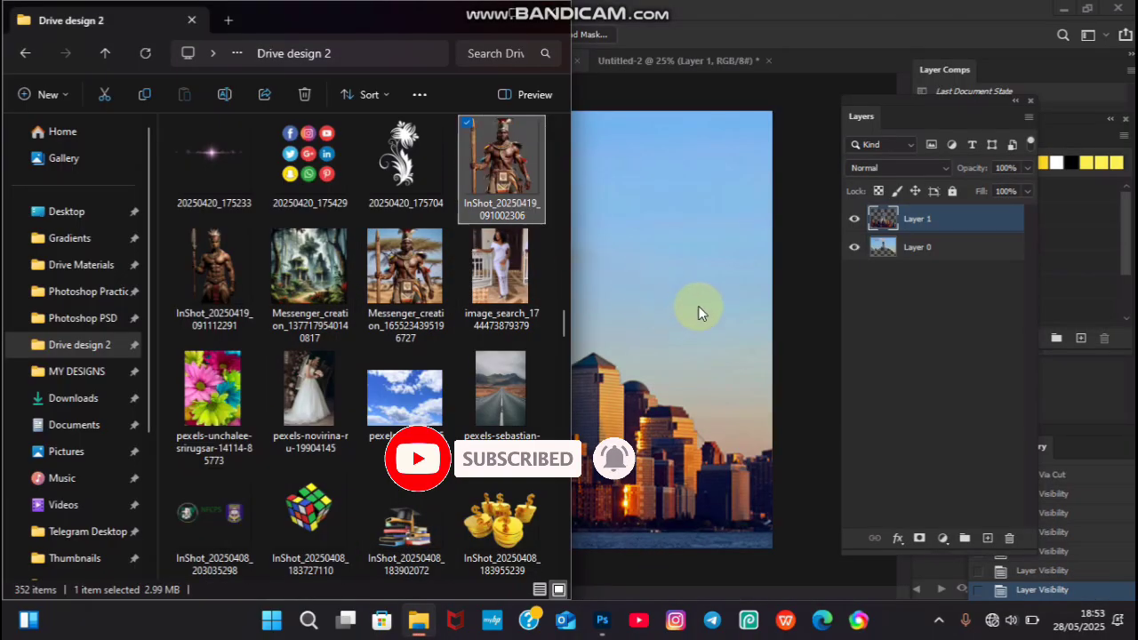
{"action": "left_click_drag", "start_coordinate": [698, 315], "coordinate": [697, 321]}
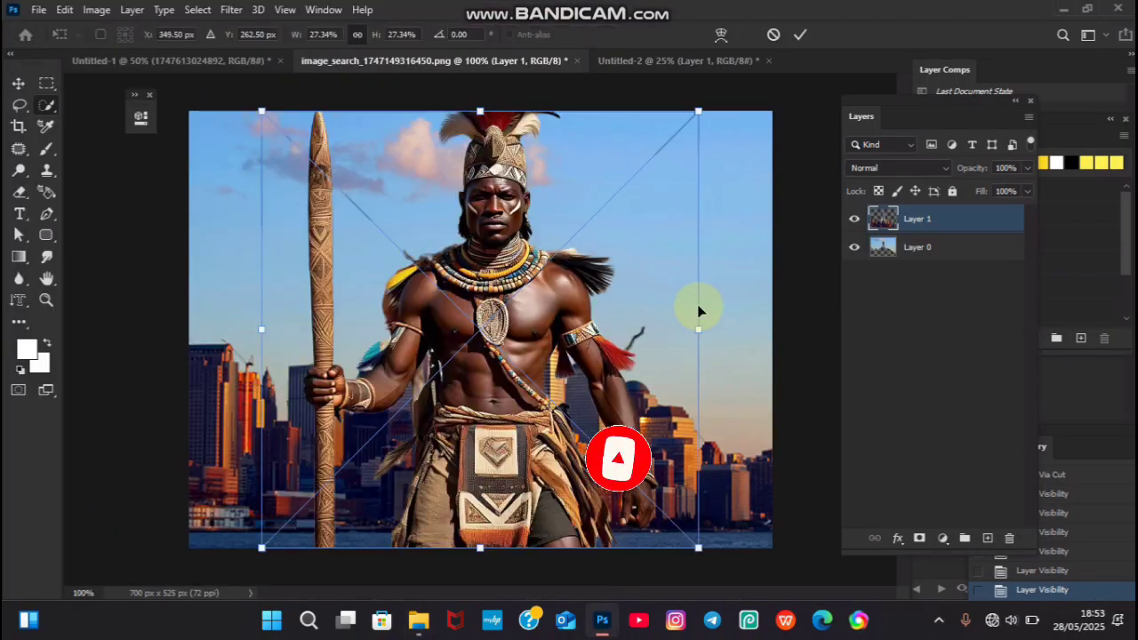
{"action": "left_click", "coordinate": [799, 38]}
Move the warrior down and to the left in front of the skyline, and clear any active selection
{"action": "key", "text": "w"}
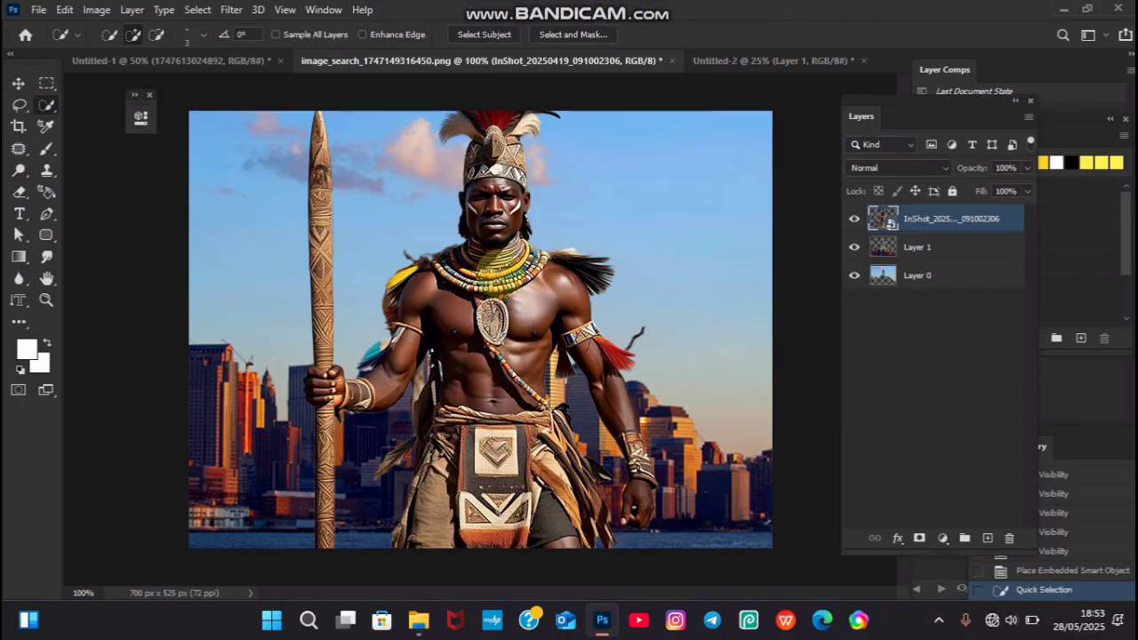
{"action": "left_click", "coordinate": [503, 256]}
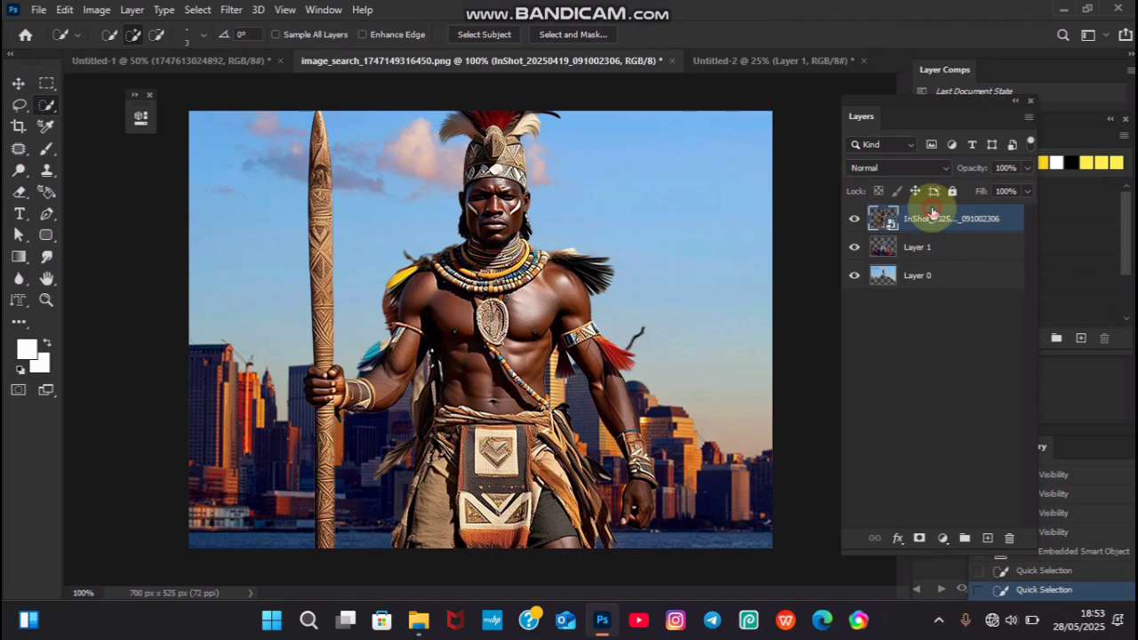
{"action": "left_click", "coordinate": [19, 84]}
{"action": "left_click_drag", "start_coordinate": [526, 294], "coordinate": [475, 364]}
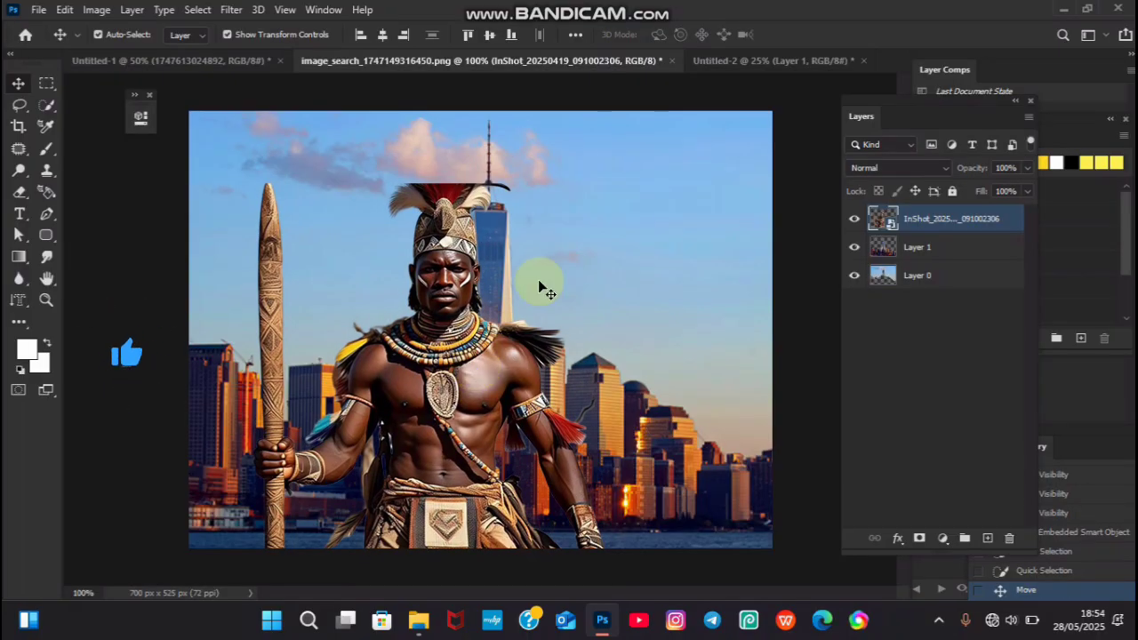
{"action": "key", "text": "ctrl+d"}
{"action": "left_click_drag", "start_coordinate": [486, 287], "coordinate": [551, 258]}
{"action": "key", "text": "ctrl+z"}
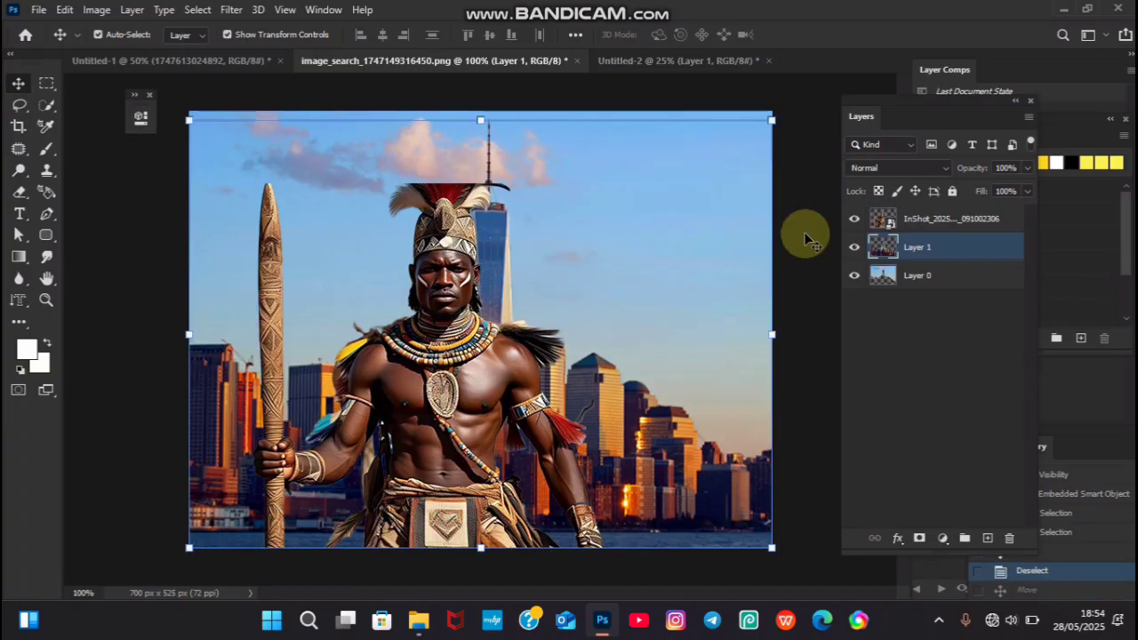
{"action": "left_click", "coordinate": [896, 219]}
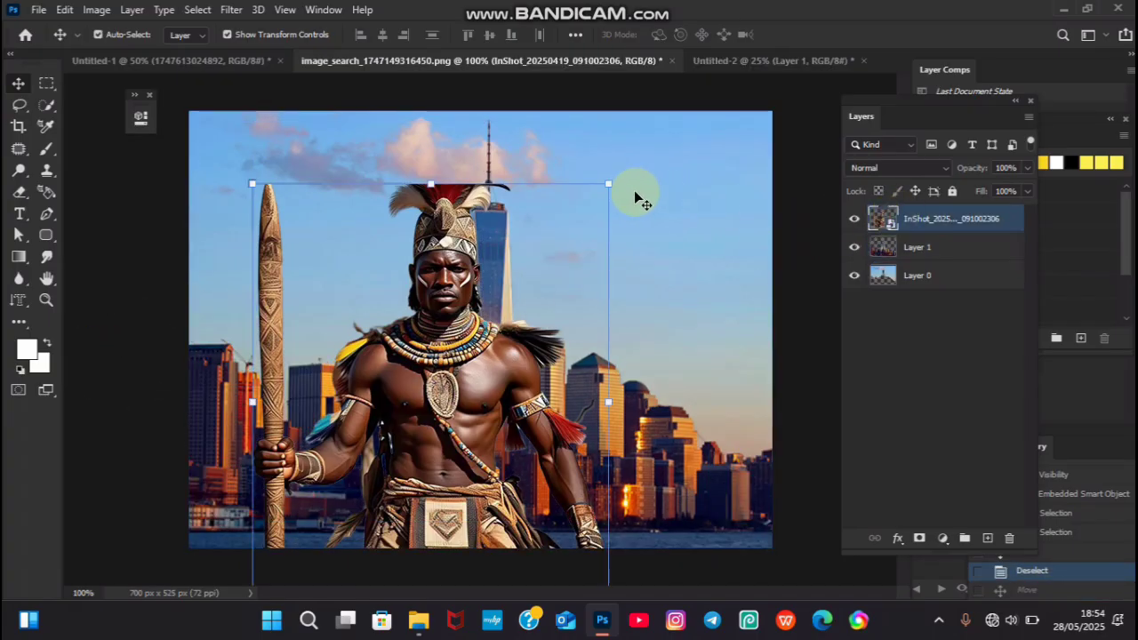
Scale the warrior up to 25.18% and raise it so its upper body stands above the skyline
{"action": "left_click", "coordinate": [609, 185]}
{"action": "left_click_drag", "start_coordinate": [608, 188], "coordinate": [694, 175]}
{"action": "left_click_drag", "start_coordinate": [550, 327], "coordinate": [578, 266]}
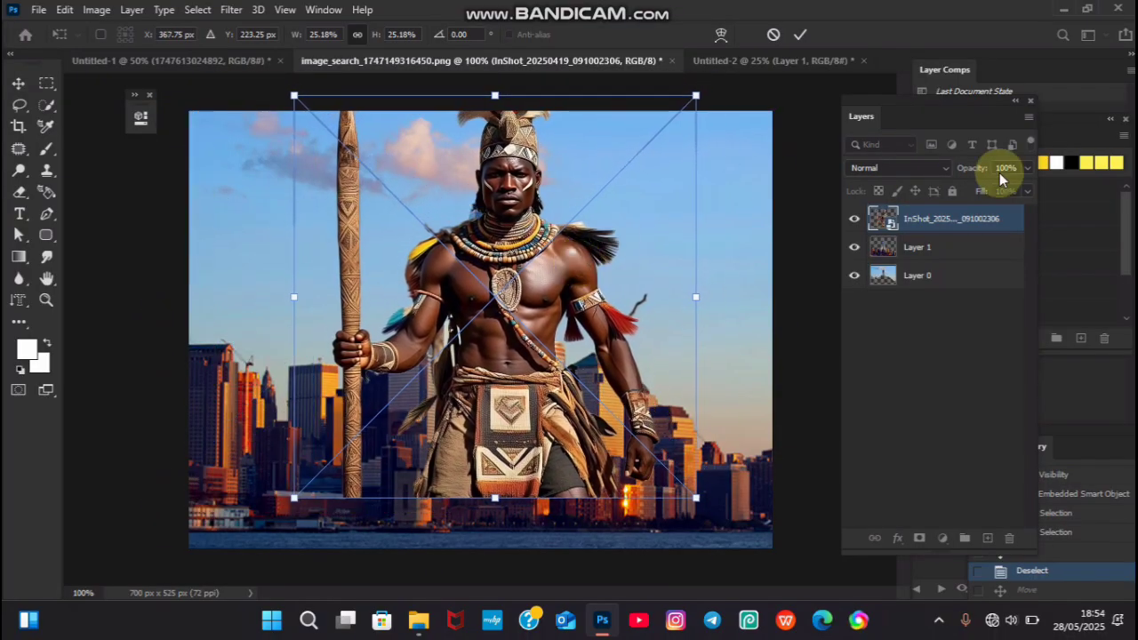
Place the warrior layer beneath Layer 1 and shift the warrior left until its staff meets the canvas's left edge
{"action": "left_click_drag", "start_coordinate": [953, 223], "coordinate": [959, 257]}
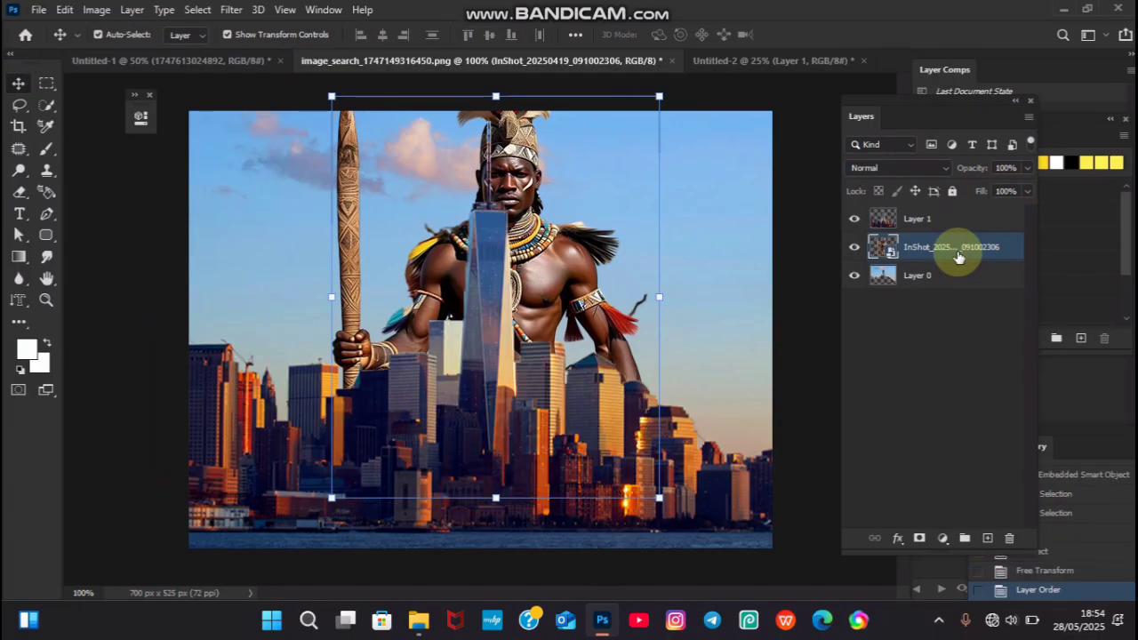
{"action": "key", "text": "Left"}
{"action": "key", "text": "Left"}
{"action": "key", "text": "Left"}
{"action": "key", "text": "Left"}
{"action": "key", "text": "Left"}
{"action": "key", "text": "Left"}
{"action": "key", "text": "Left"}
{"action": "key", "text": "Left"}
{"action": "key", "text": "Left"}
{"action": "key", "text": "Left"}
{"action": "key", "text": "Left"}
{"action": "key", "text": "Left"}
{"action": "key", "text": "Left"}
{"action": "key", "text": "Left"}
{"action": "key", "text": "Left"}
{"action": "key", "text": "Left"}
{"action": "key", "text": "Left"}
{"action": "key", "text": "Left"}
{"action": "key", "text": "Left"}
{"action": "key", "text": "Left"}
{"action": "key", "text": "Left"}
{"action": "key", "text": "Left"}
{"action": "key", "text": "Left"}
{"action": "key", "text": "Left"}
{"action": "key", "text": "Left"}
{"action": "key", "text": "Left"}
{"action": "key", "text": "Left"}
{"action": "key", "text": "Left"}
{"action": "key", "text": "Left"}
{"action": "key", "text": "Left"}
{"action": "key", "text": "Left"}
{"action": "key", "text": "Left"}
{"action": "key", "text": "Left"}
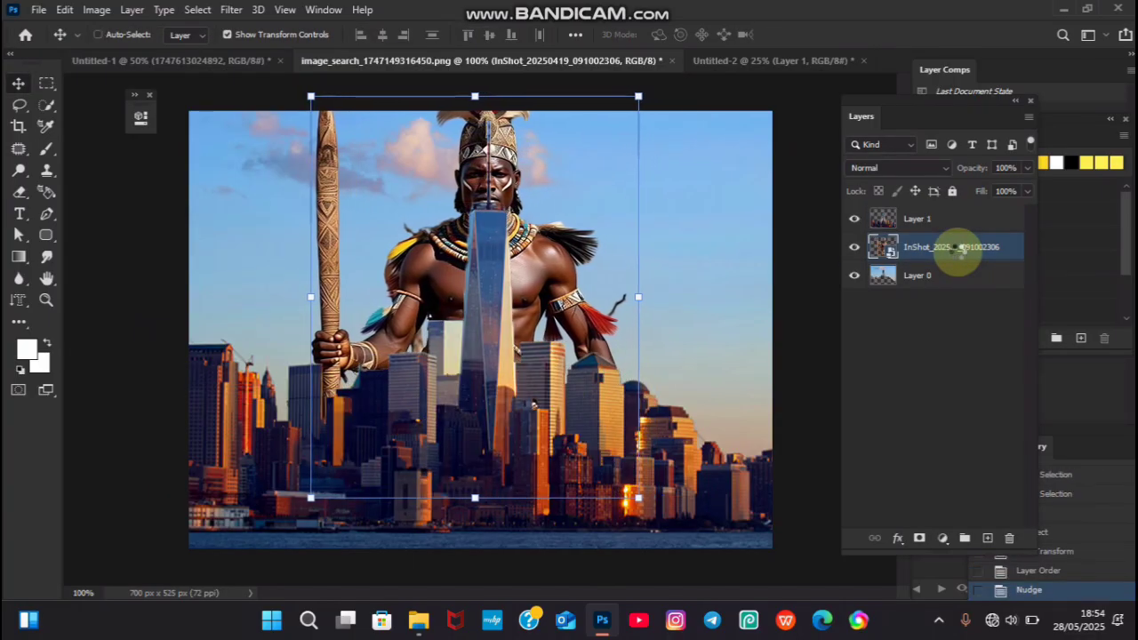
{"action": "key", "text": "shift+Left"}
{"action": "key", "text": "shift+Left"}
{"action": "key", "text": "shift+Left"}
{"action": "key", "text": "shift+Left"}
{"action": "key", "text": "shift+Left"}
{"action": "key", "text": "shift+Left"}
{"action": "key", "text": "shift+Left"}
{"action": "key", "text": "shift+Left"}
{"action": "key", "text": "shift+Left"}
{"action": "key", "text": "shift+Left"}
{"action": "key", "text": "shift+Left"}
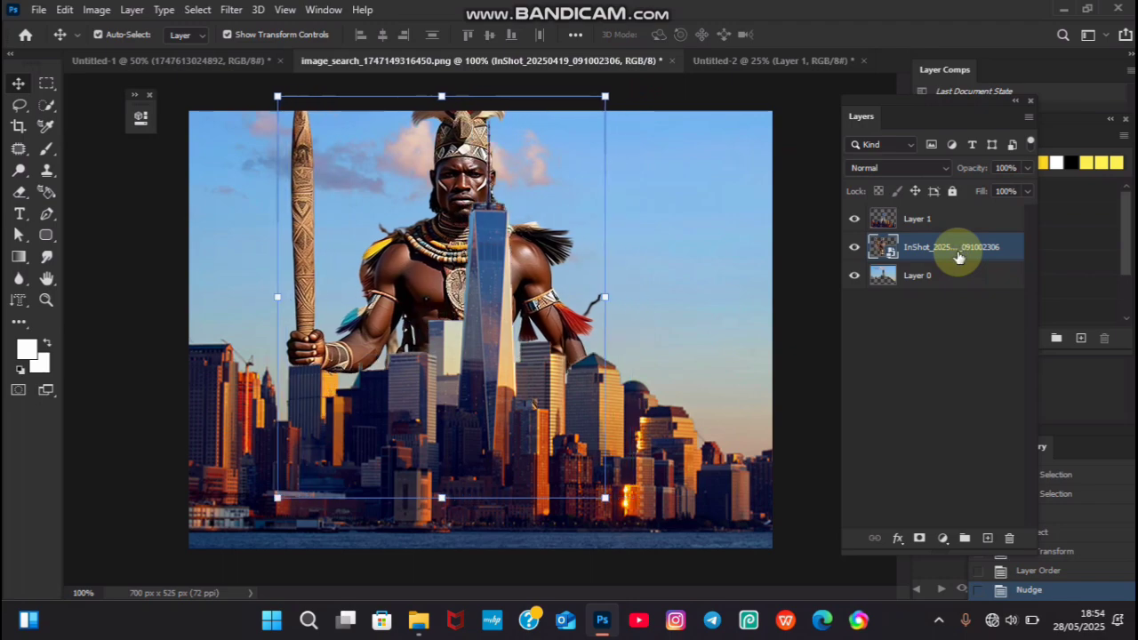
{"action": "key", "text": "shift+Left"}
{"action": "key", "text": "shift+Left"}
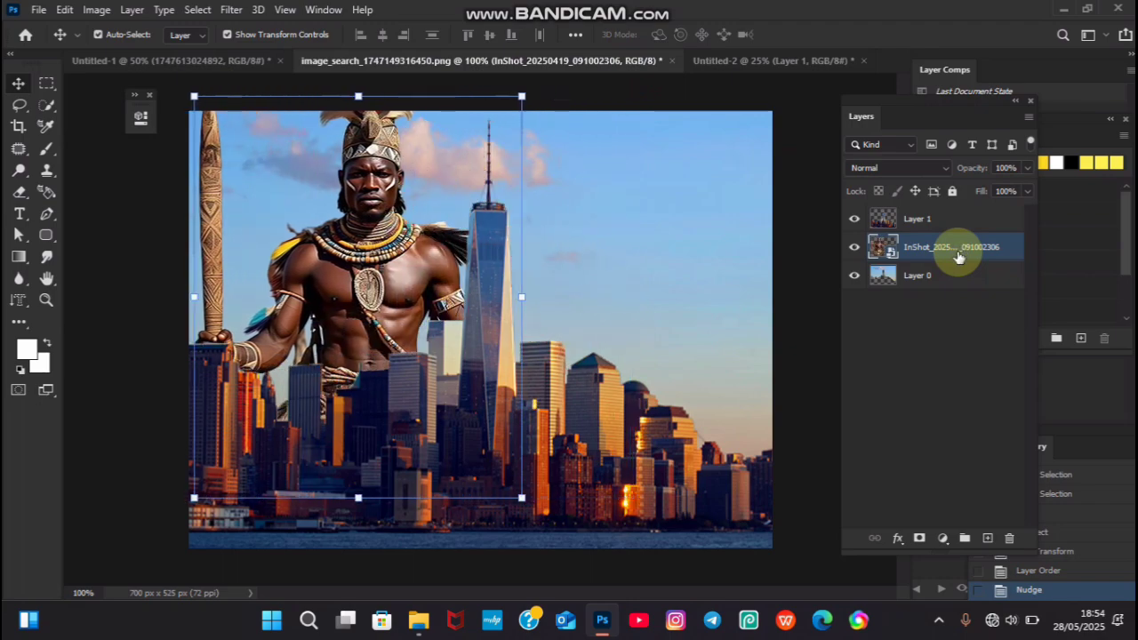
{"action": "key", "text": "shift+Right"}
{"action": "key", "text": "shift+Left"}
{"action": "key", "text": "shift+Left"}
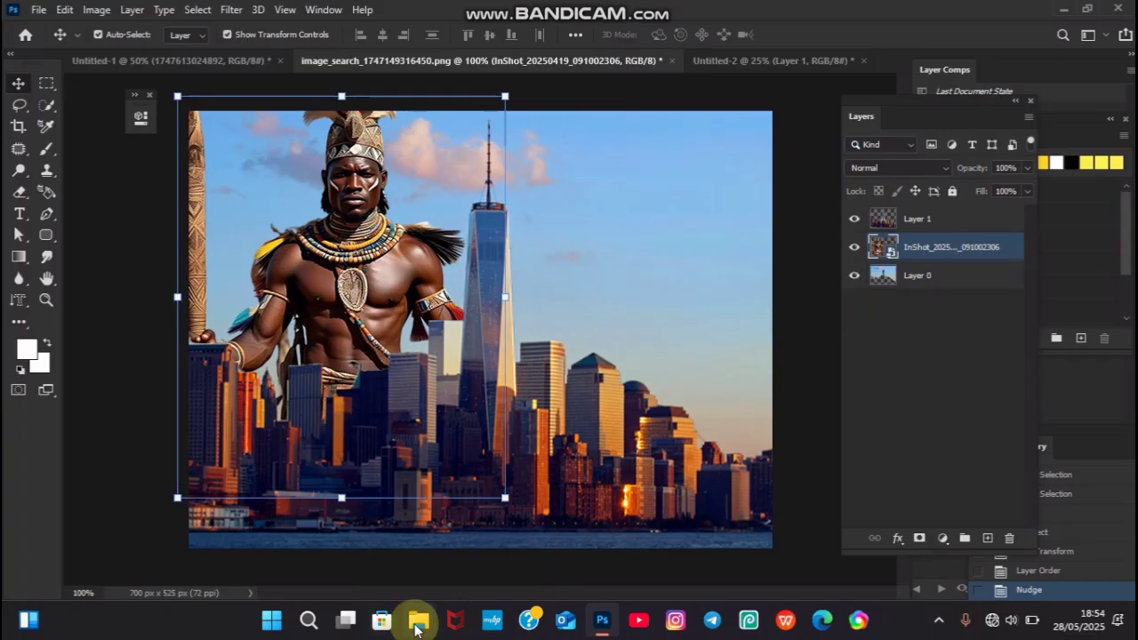
Place the second warrior image InShot_20250419_091112291 from the file folder into the skyline document
{"action": "mouse_move", "coordinate": [418, 625]}
{"action": "left_click", "coordinate": [405, 542]}
{"action": "left_click", "coordinate": [195, 291]}
{"action": "left_click_drag", "start_coordinate": [196, 292], "coordinate": [611, 315]}
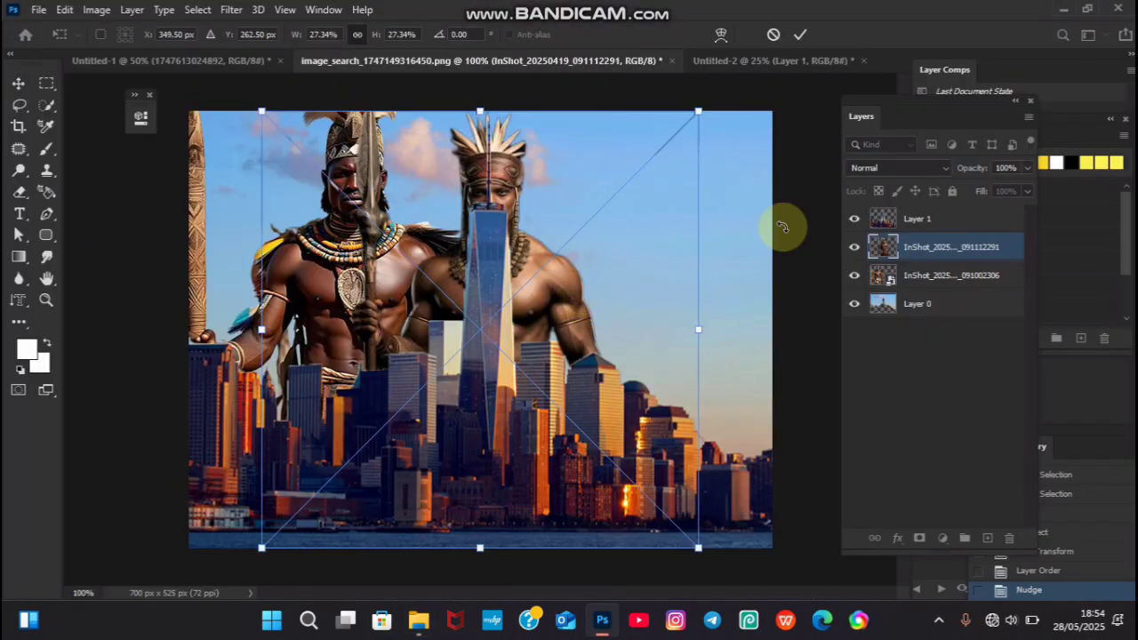
Shift the second warrior right of the tall tower to X 535.50 px and commit the placement
{"action": "key", "text": "shift+Right"}
{"action": "key", "text": "shift+Right"}
{"action": "key", "text": "shift+Right"}
{"action": "key", "text": "shift+Right"}
{"action": "key", "text": "shift+Right"}
{"action": "key", "text": "shift+Right"}
{"action": "key", "text": "shift+Right"}
{"action": "key", "text": "shift+Right"}
{"action": "key", "text": "shift+Right"}
{"action": "key", "text": "shift+Right"}
{"action": "key", "text": "shift+Right"}
{"action": "key", "text": "shift+Right"}
{"action": "key", "text": "shift+Right"}
{"action": "key", "text": "shift+Right"}
{"action": "key", "text": "shift+Right"}
{"action": "key", "text": "shift+Right"}
{"action": "key", "text": "shift+Right"}
{"action": "key", "text": "shift+Right"}
{"action": "key", "text": "shift+Right"}
{"action": "key", "text": "shift+Right"}
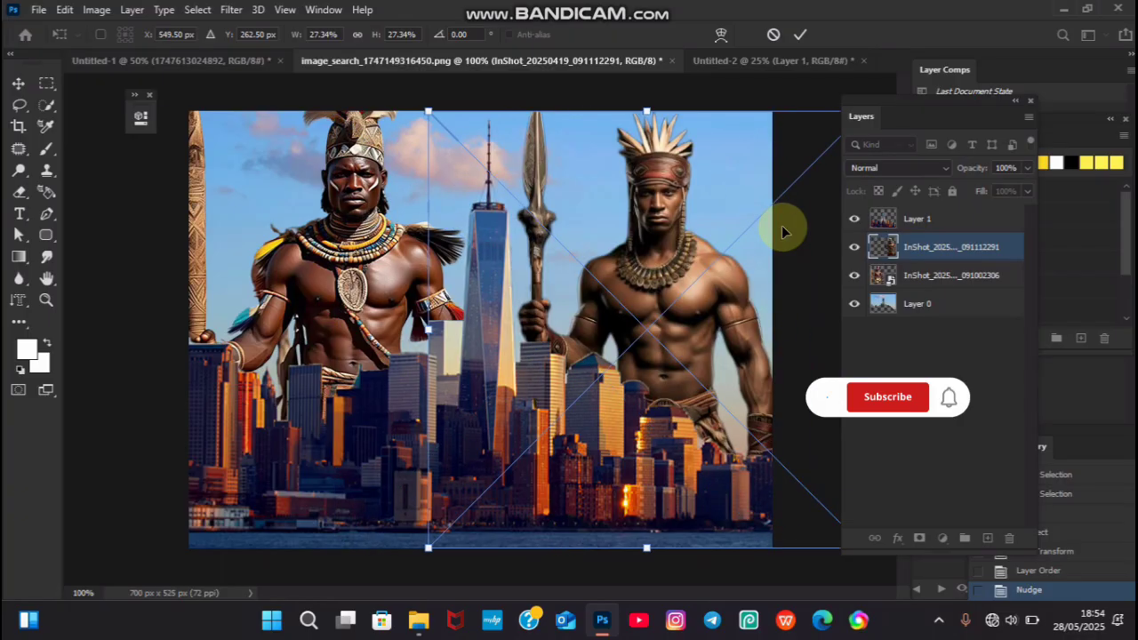
{"action": "key", "text": "shift+Left"}
{"action": "key", "text": "Left"}
{"action": "key", "text": "Left"}
{"action": "key", "text": "Left"}
{"action": "key", "text": "Left"}
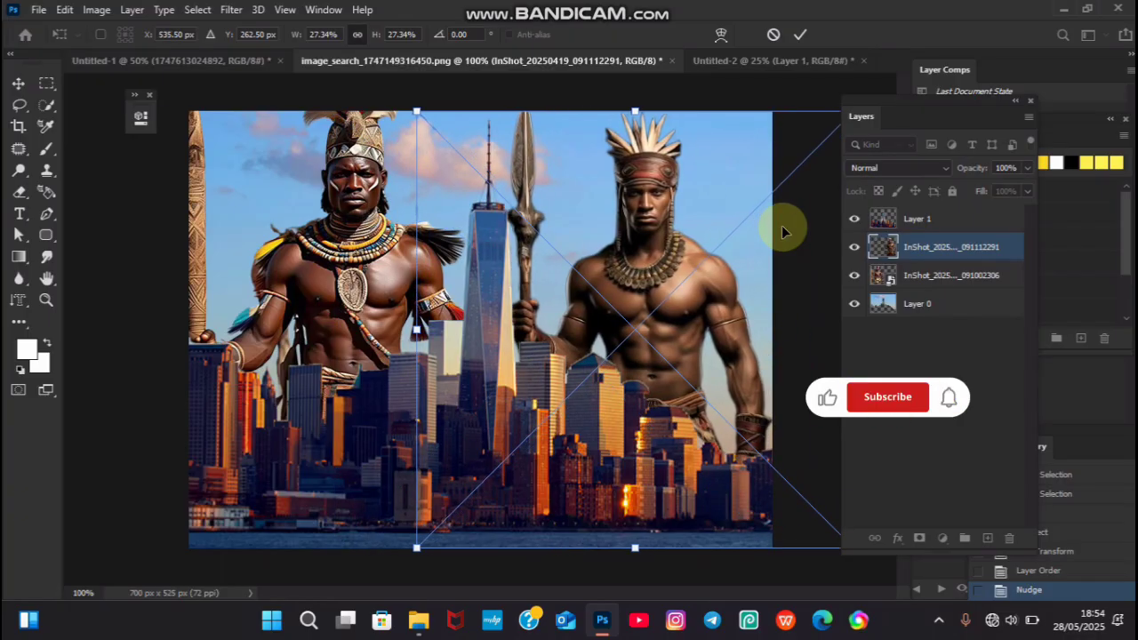
{"action": "key", "text": "Return"}
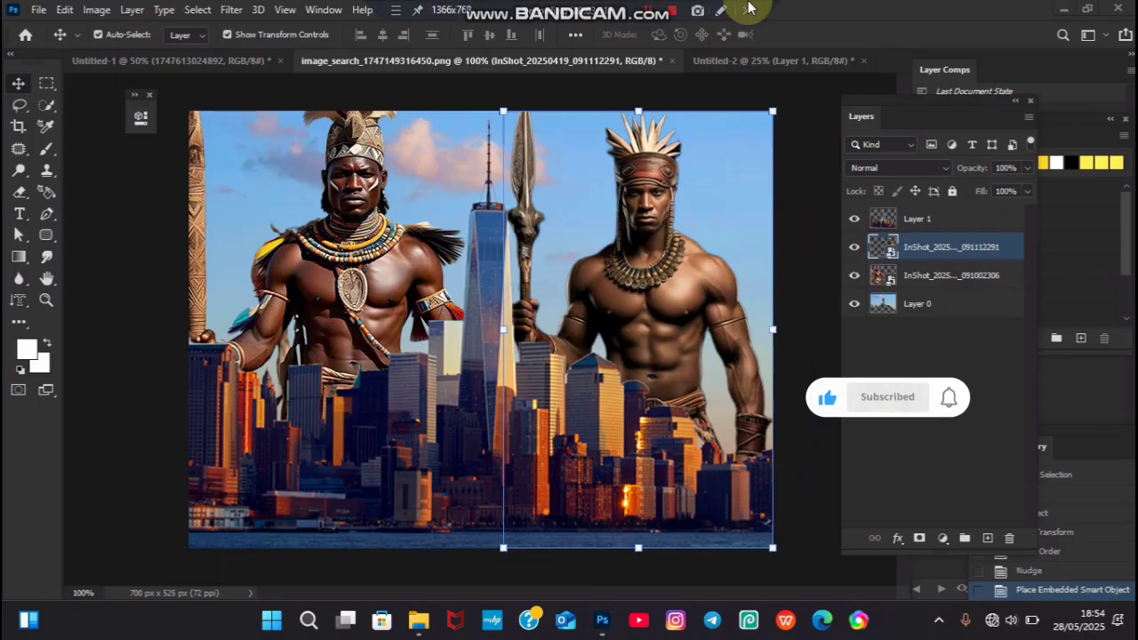